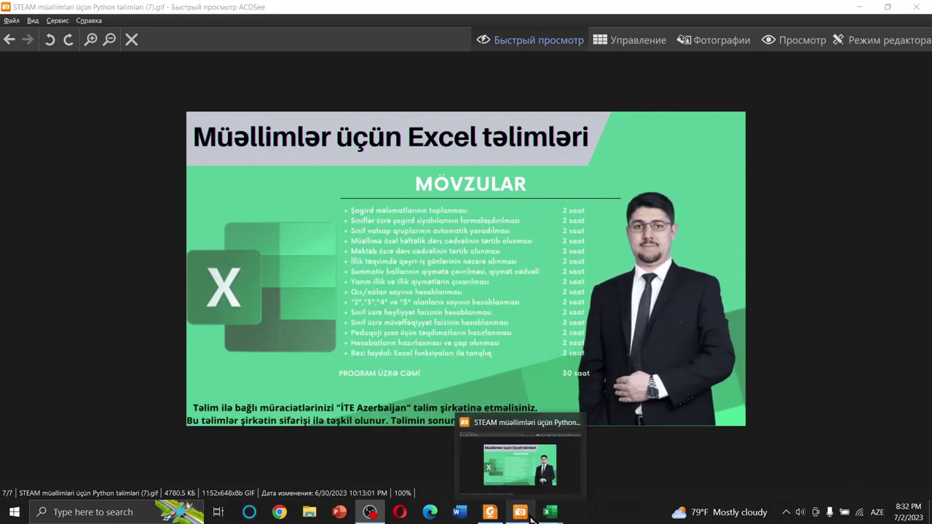
- Switch from ACDSee to the 2024-cü tadris ili.xlsx workbook in Excel
mouse_move(549, 515)
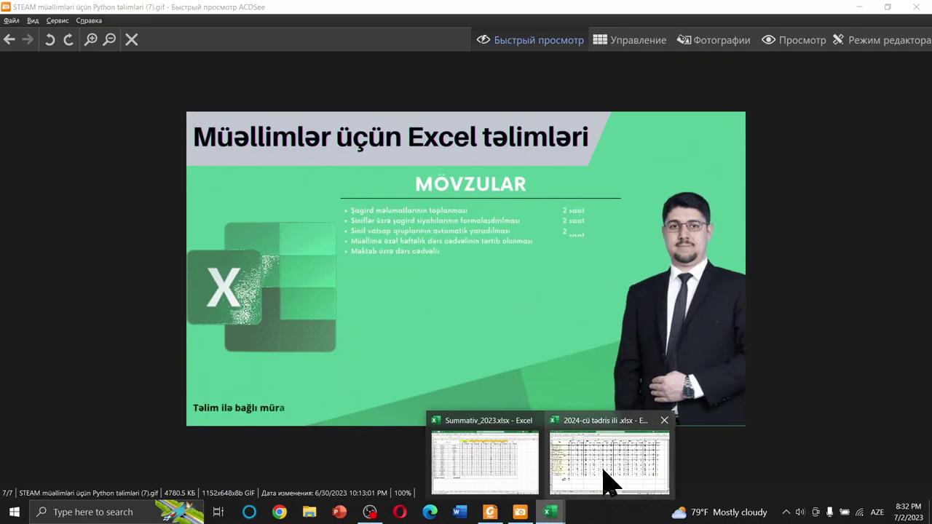
click(605, 470)
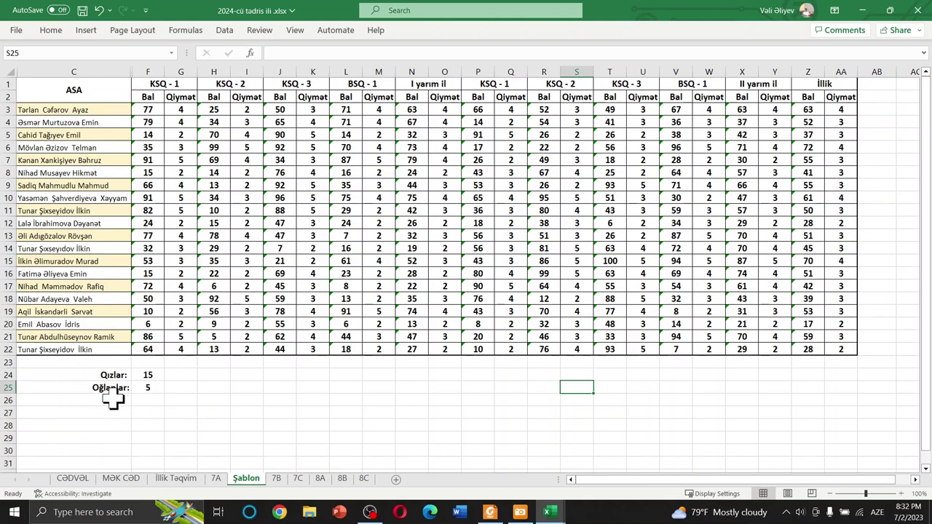
- Enter the label "5" alanlar: in C26, below the Oğlanlar count
click(111, 400)
ctrl+scroll(7, 302, up, 1)
ctrl+scroll(20, 305, up, 1)
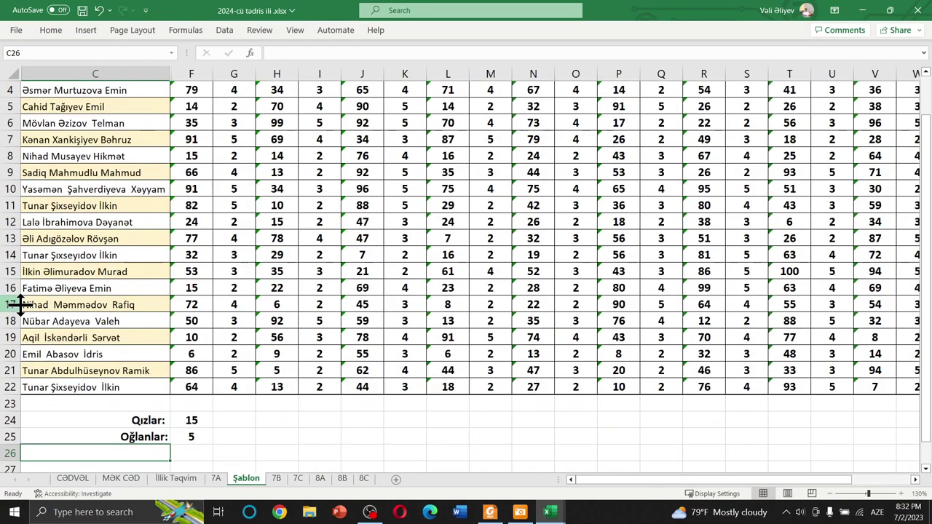
ctrl+scroll(19, 304, up, 1)
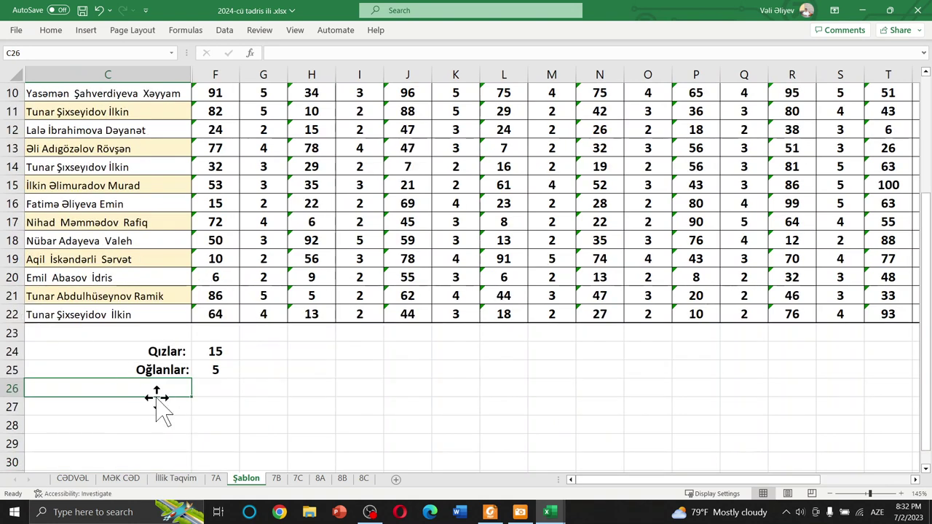
text(ə)
key(BackSpace)
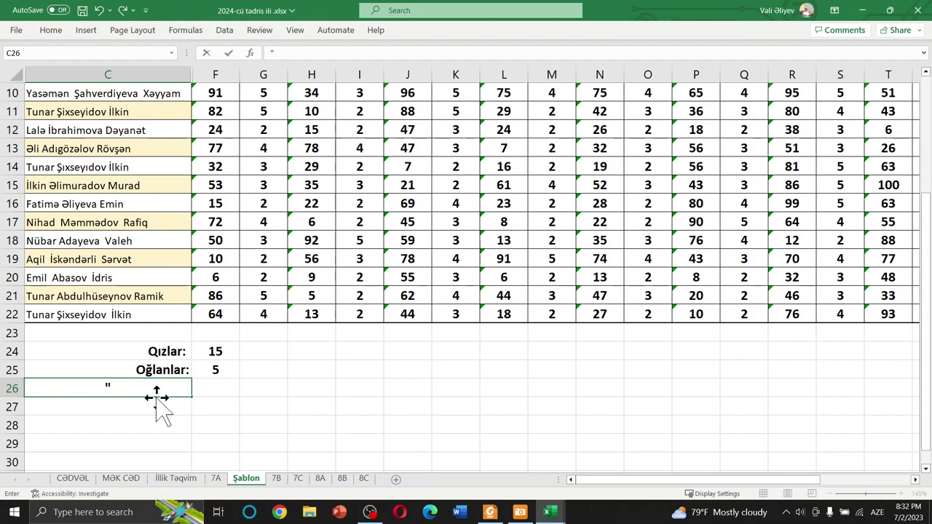
text(5" )
text(alanlar)
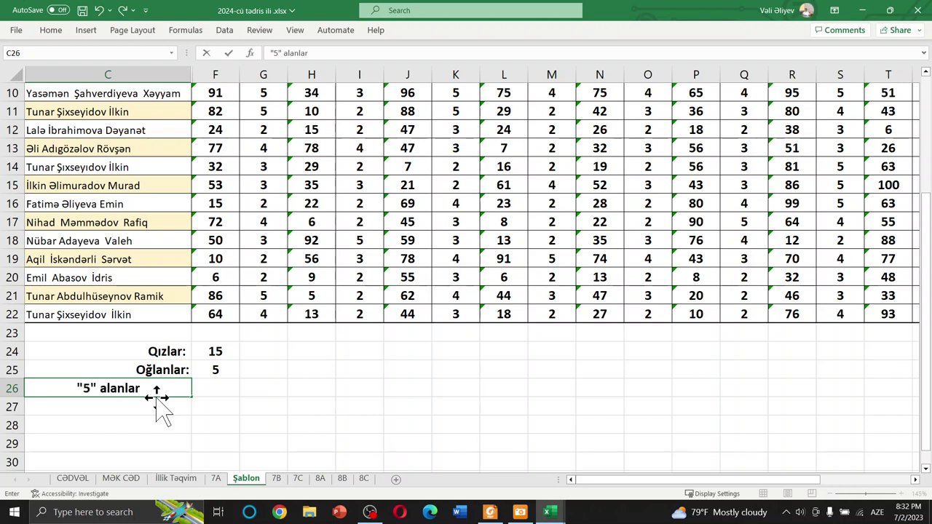
text(:)
key(Return)
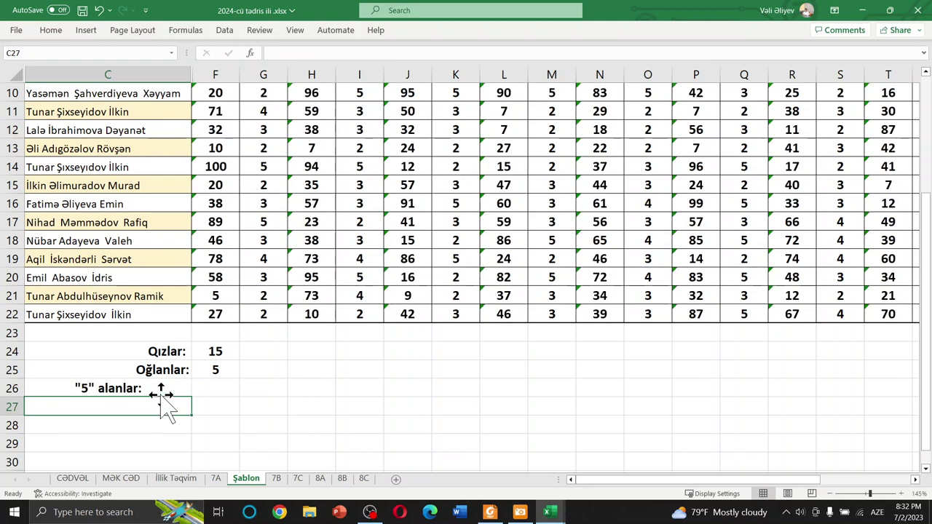
click(166, 390)
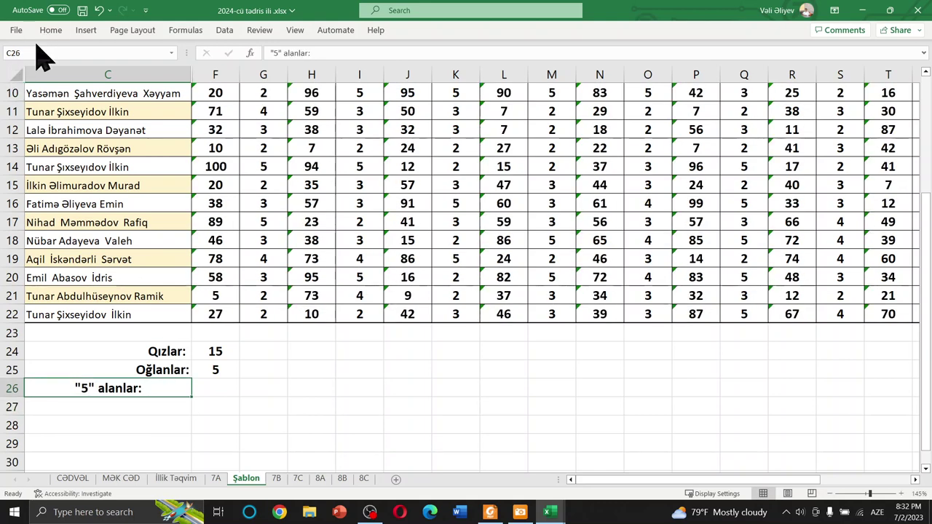
- Right-align the "5" alanlar: label in C26 and copy it down through C30
click(48, 31)
click(279, 73)
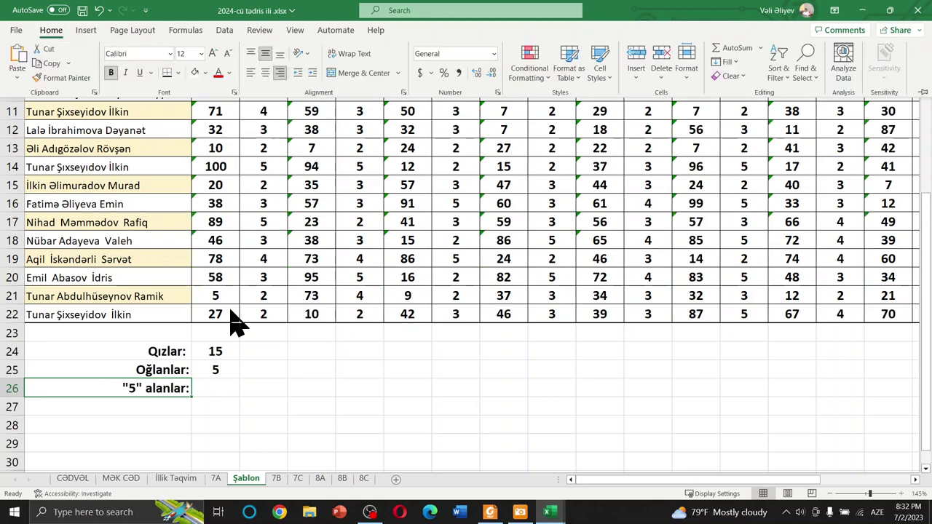
click(186, 395)
click(211, 372)
click(183, 388)
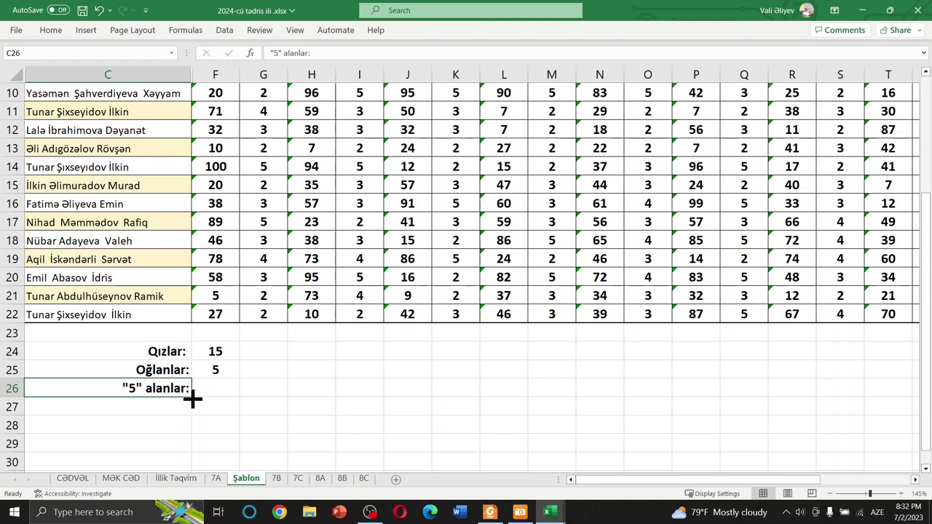
drag(190, 396, 205, 442)
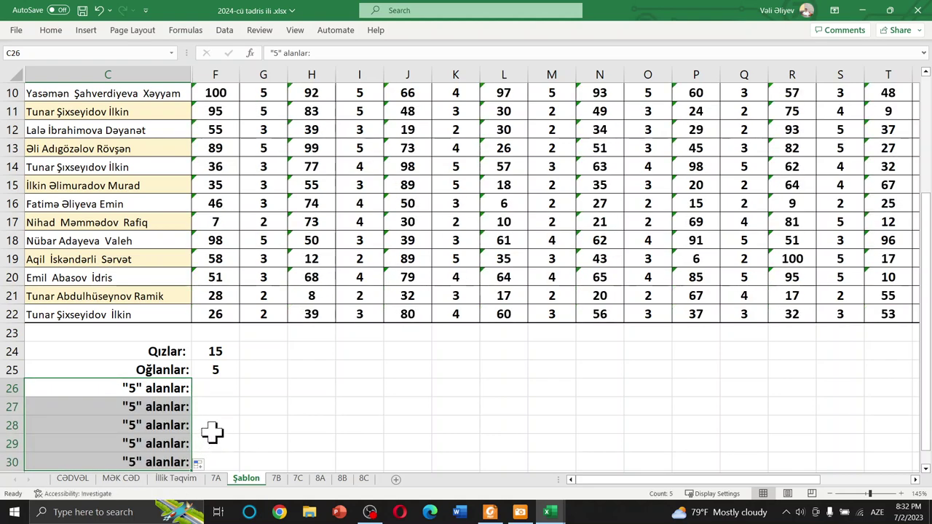
click(236, 425)
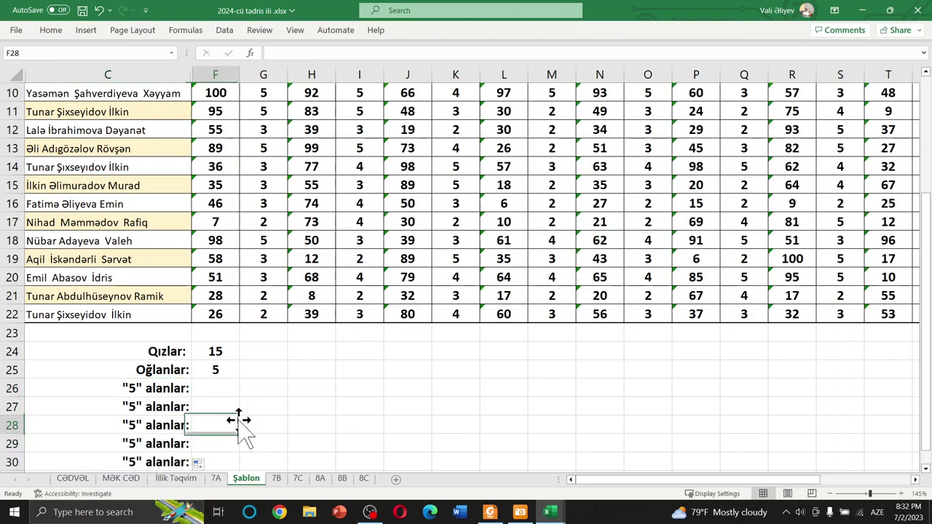
- Change the copied labels in C27–C29 to "4", "3" and "2" alanlar:
double_click(136, 406)
text(4)
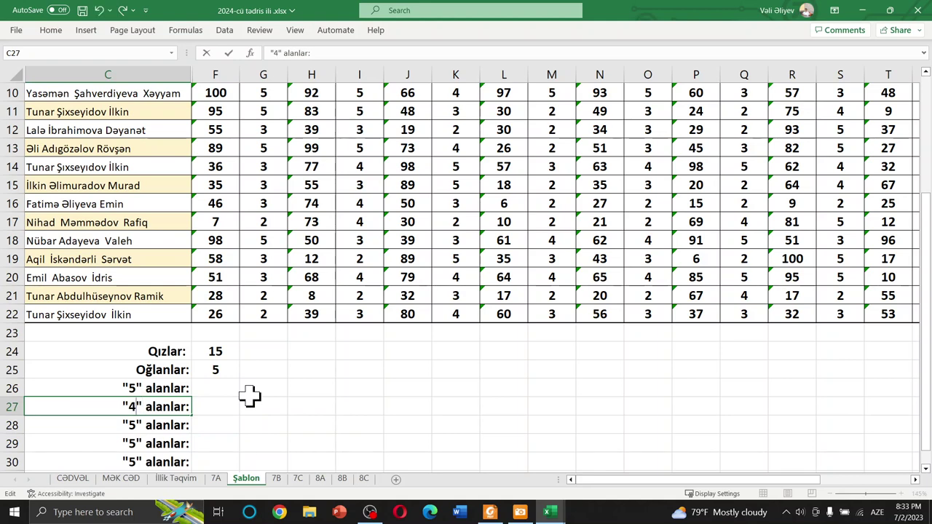
key(Return)
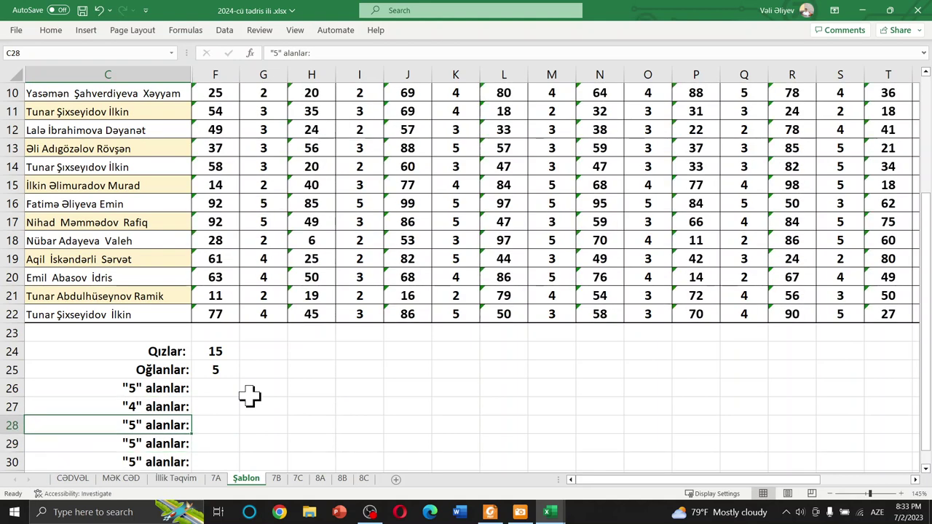
double_click(138, 425)
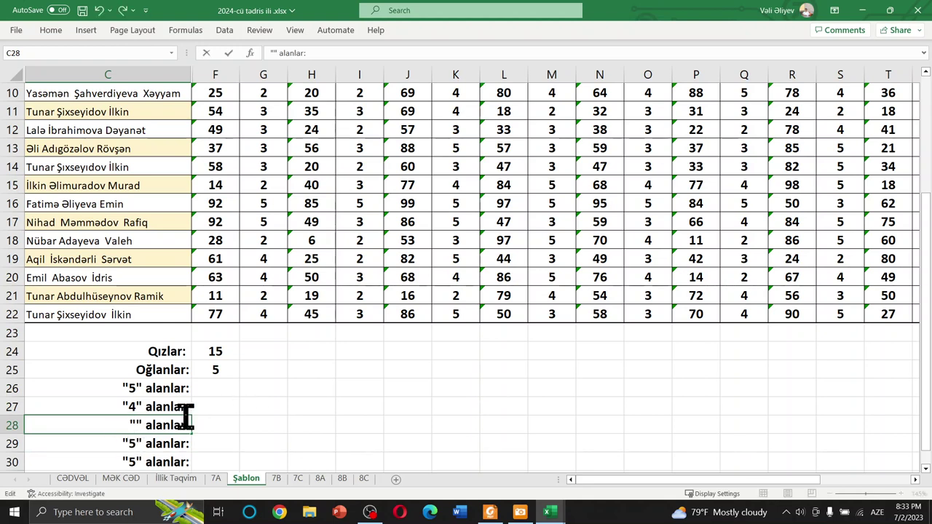
text(3)
key(Return)
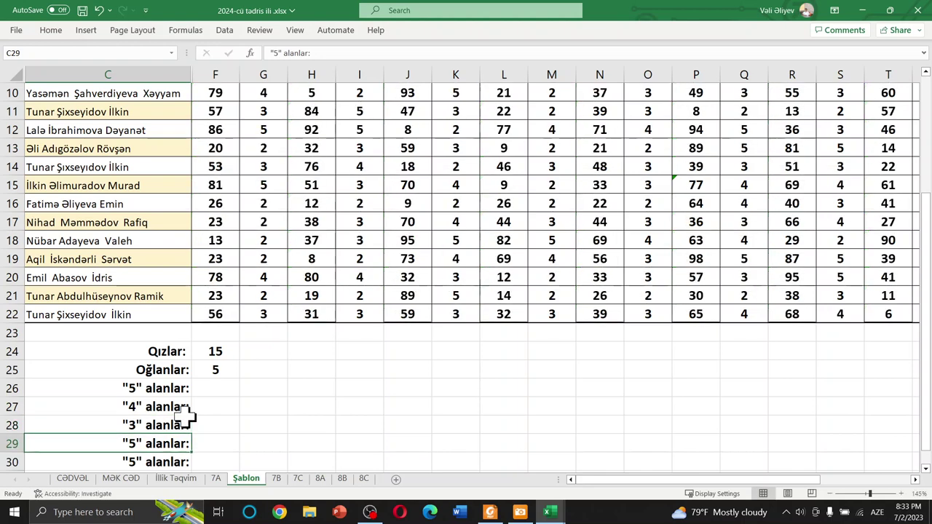
double_click(137, 442)
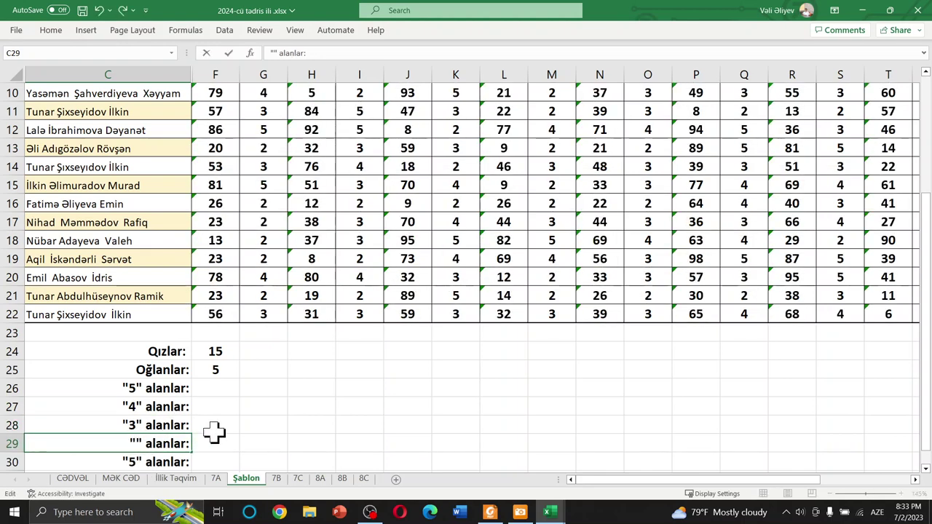
text(2)
key(Return)
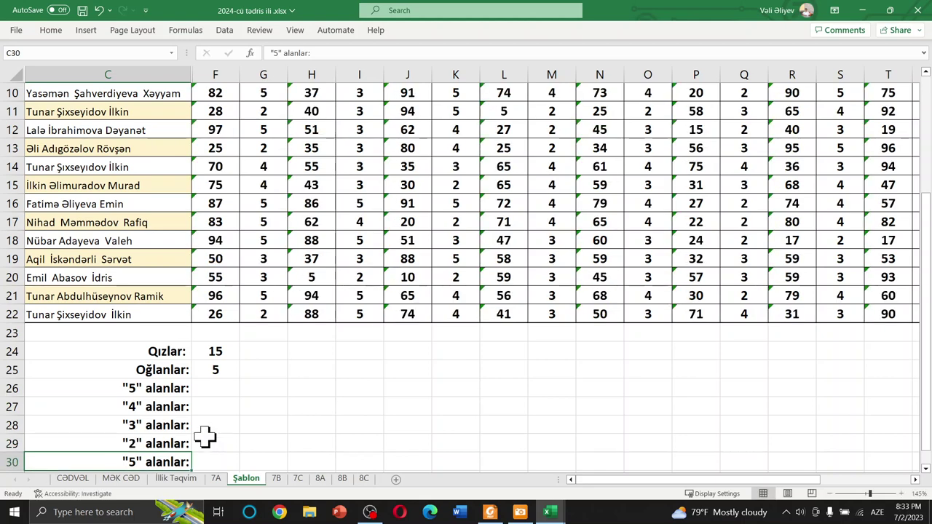
- Delete the surplus row 30 below the grade labels
scroll(207, 446, down, 2)
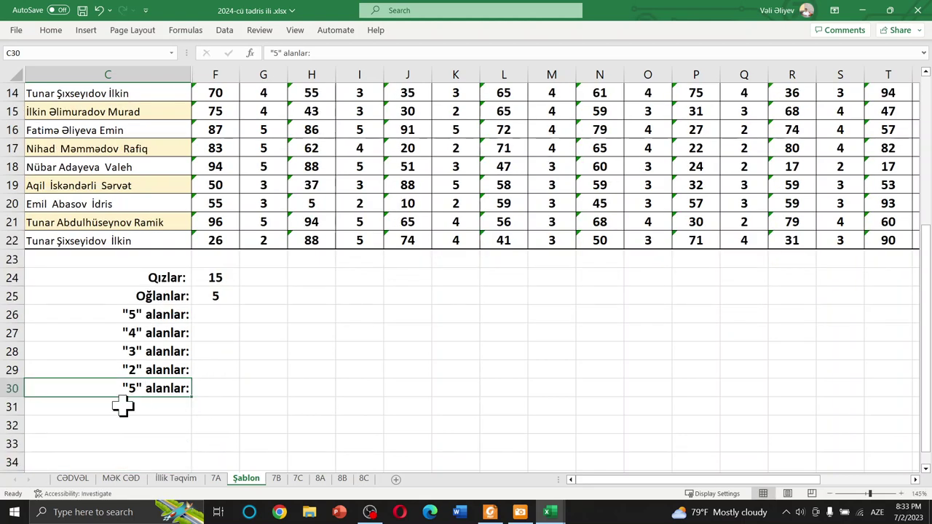
click(4, 388)
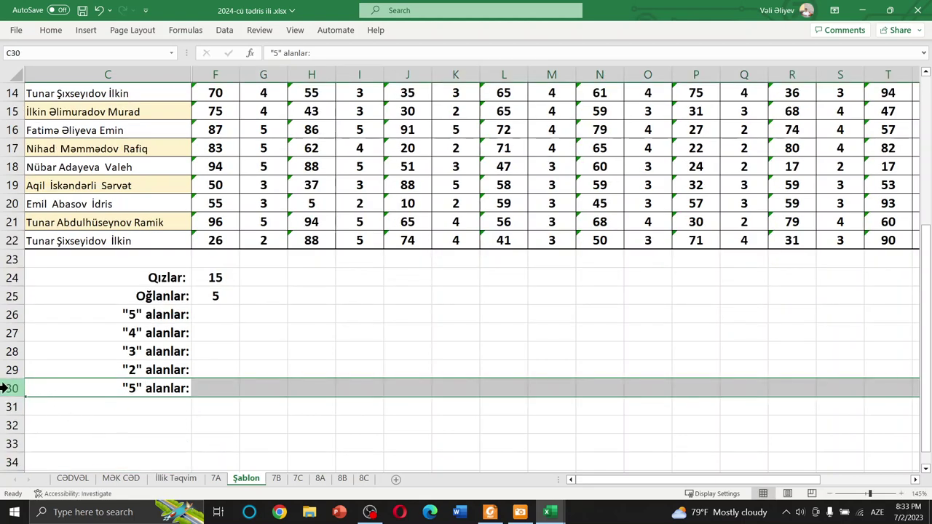
right_click(4, 388)
click(59, 290)
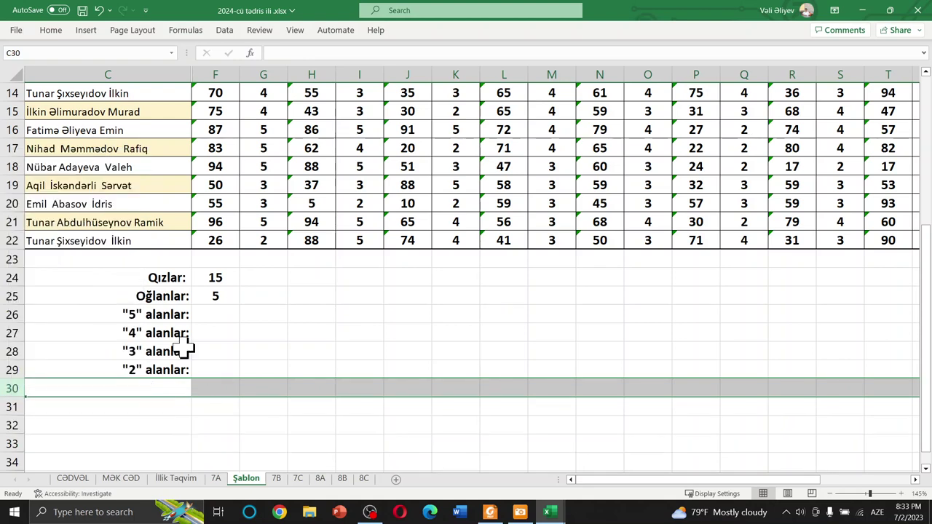
click(222, 422)
- Hide columns H through Y, leaving KSQ - 1 and İllik beside the names
scroll(223, 335, up, 2)
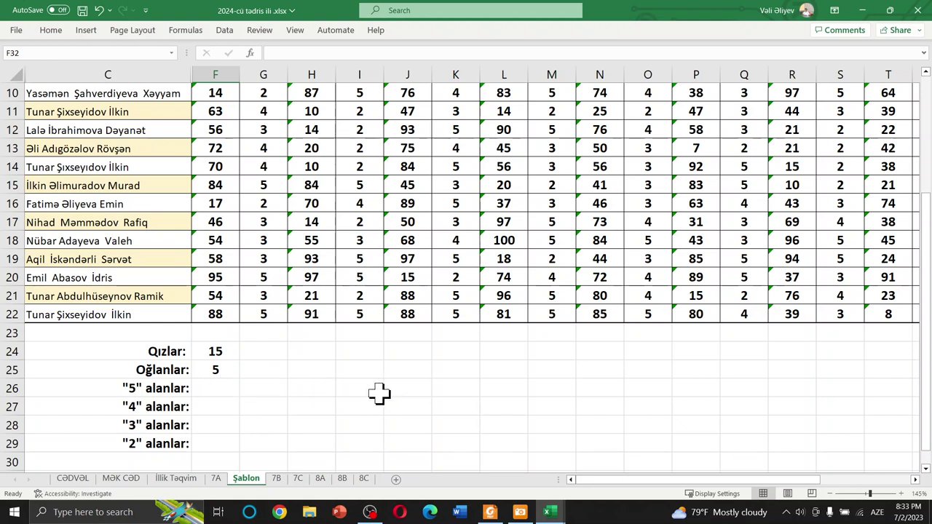
ctrl+scroll(383, 395, down, 1)
ctrl+scroll(386, 396, down, 1)
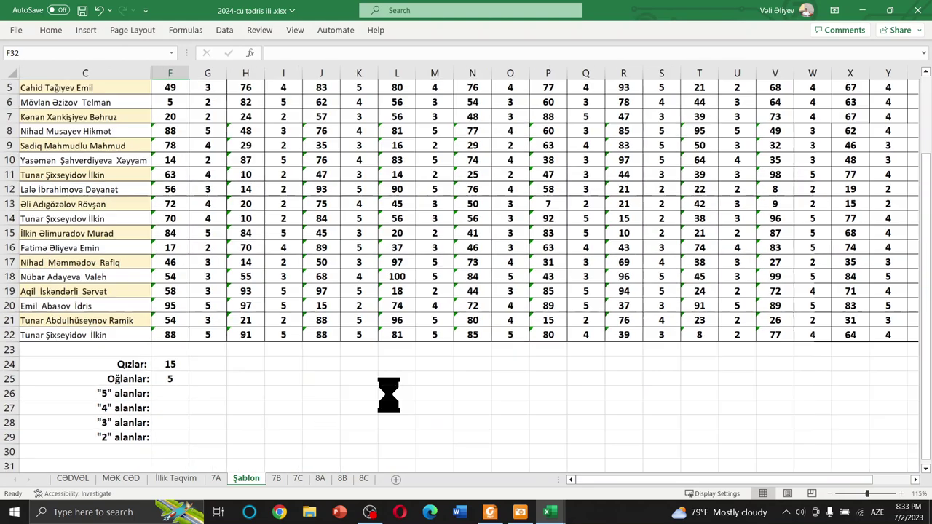
ctrl+scroll(388, 393, down, 2)
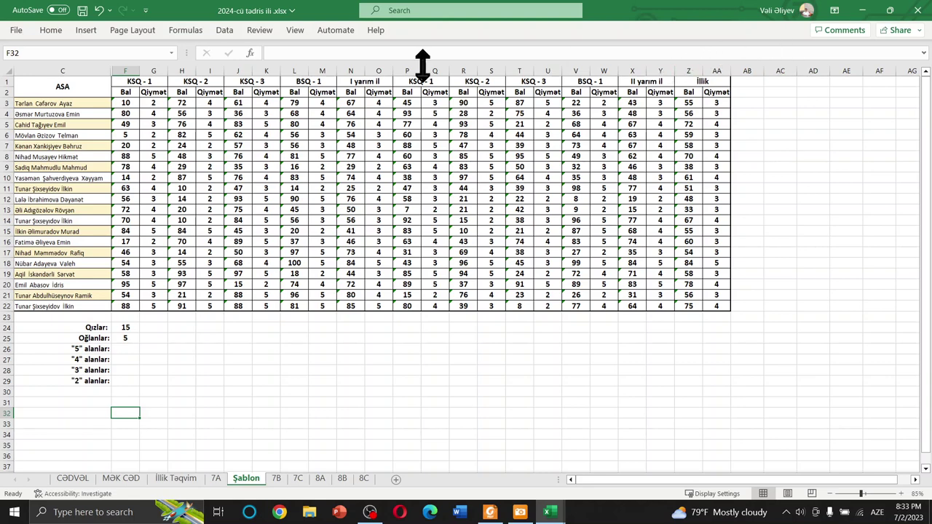
drag(189, 69, 661, 65)
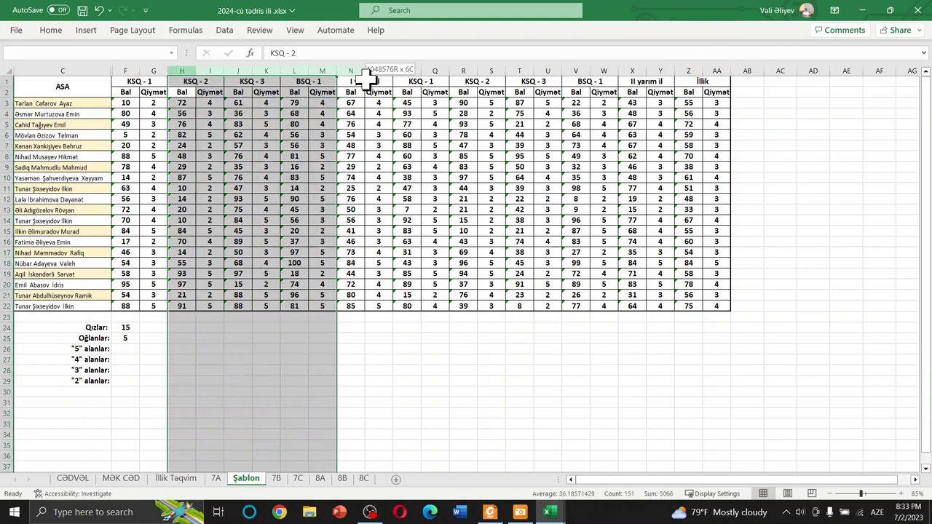
right_click(661, 66)
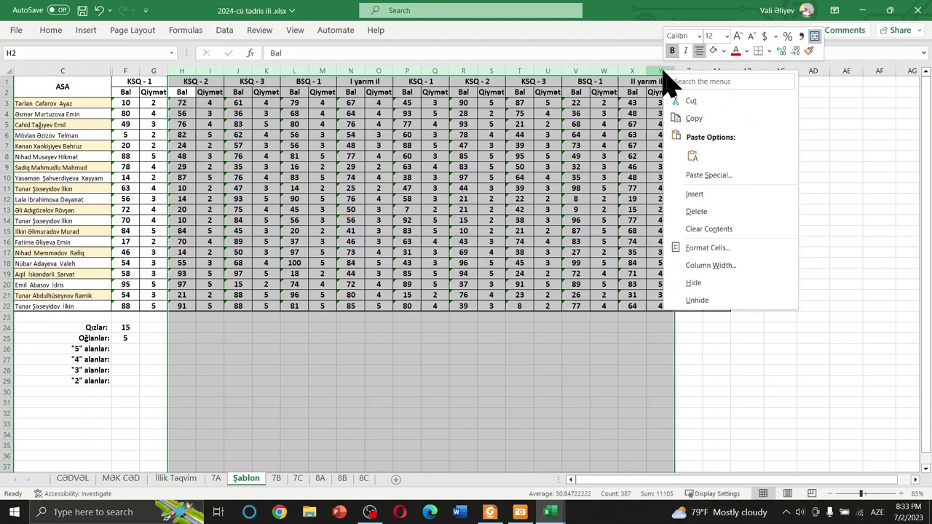
click(714, 288)
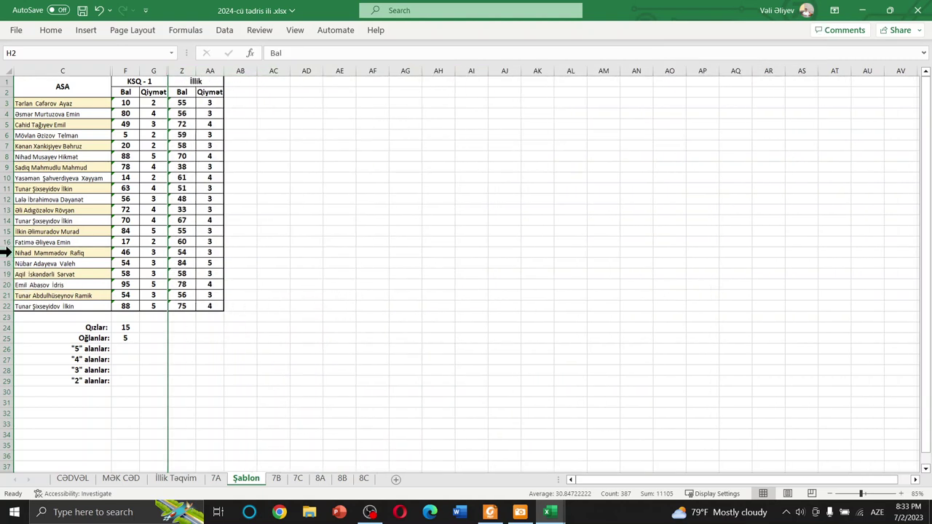
scroll(6, 225, up, 1)
scroll(5, 224, up, 1)
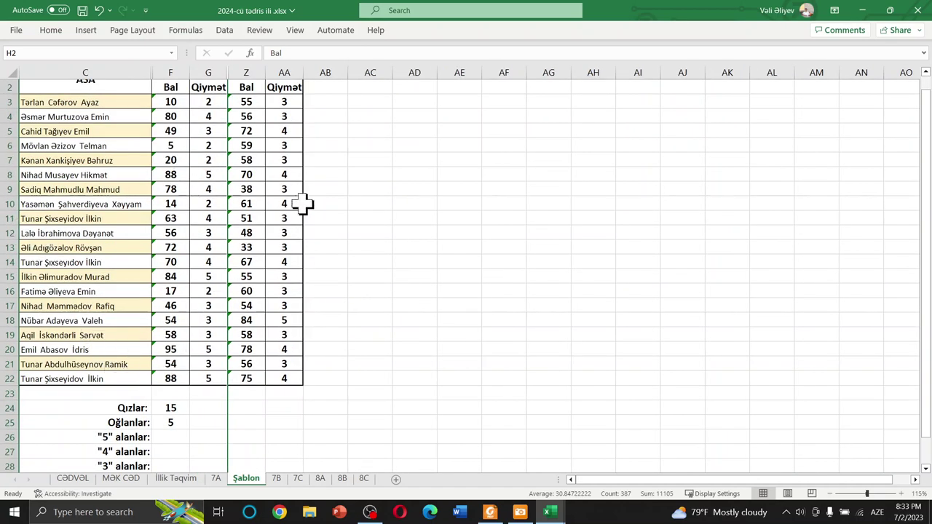
- Start a COUNTIF formula in F26 with a first range selection
click(179, 436)
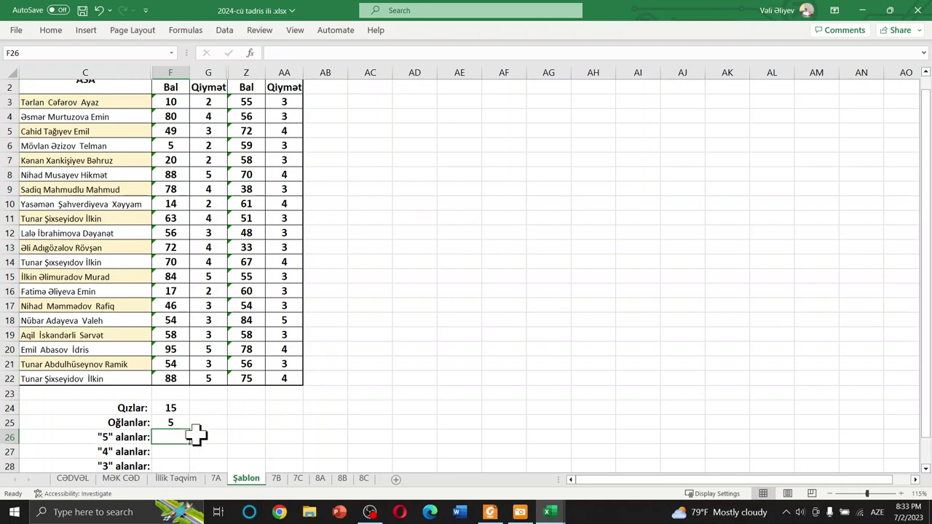
text(=)
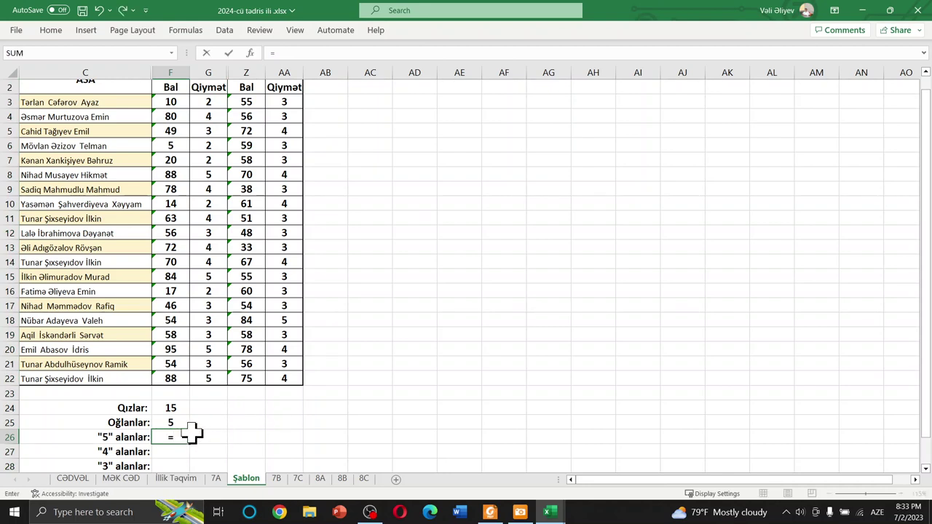
text(CO)
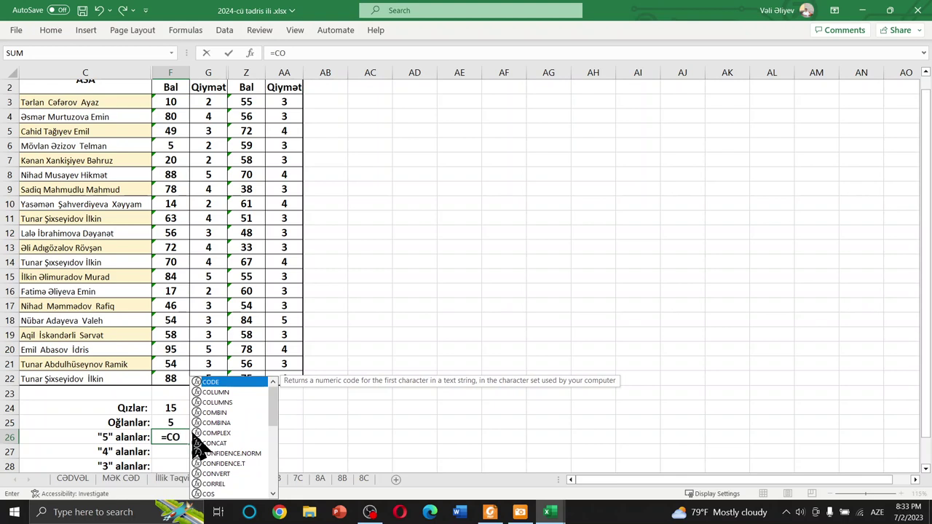
text(UN)
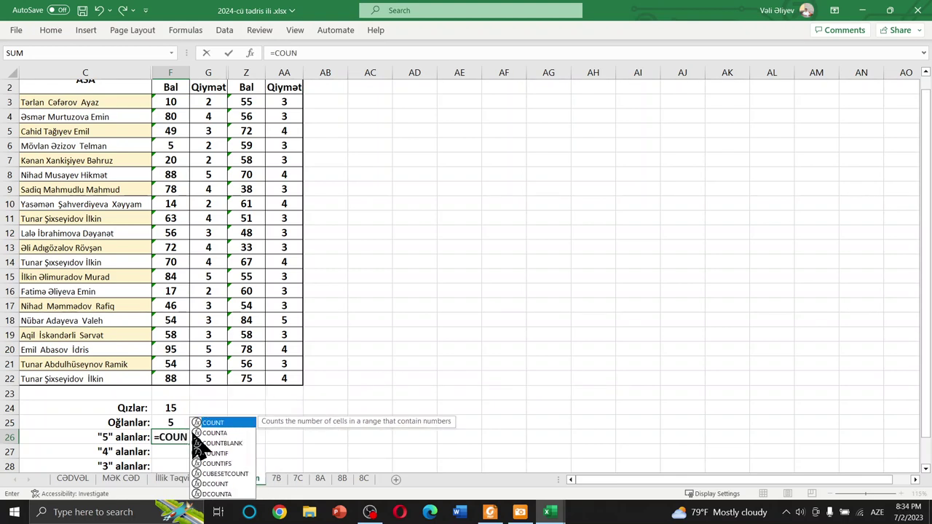
key(Down)
key(Down)
key(Down)
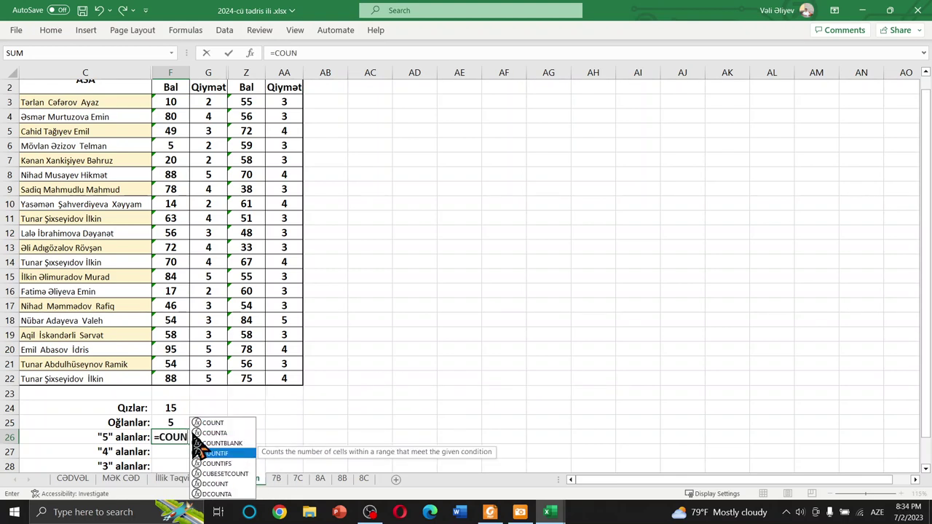
key(Tab)
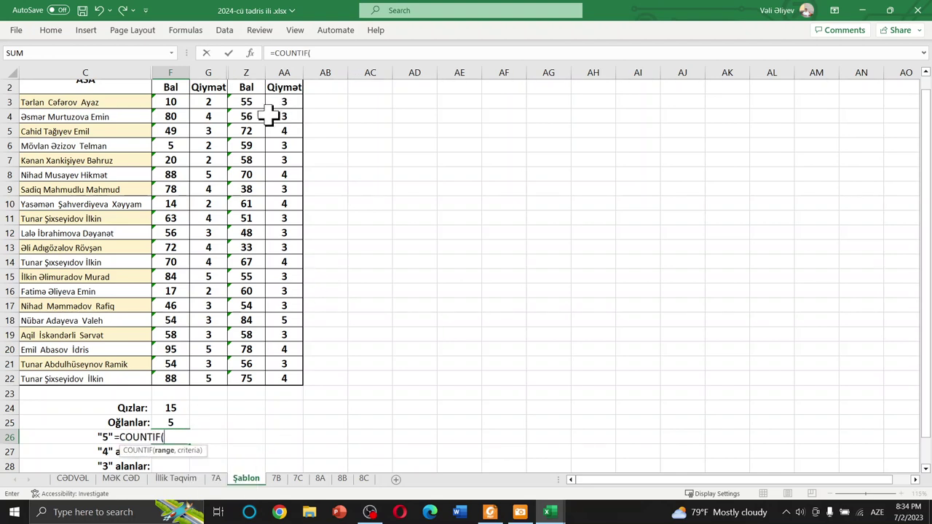
scroll(268, 115, up, 1)
mouse_move(246, 117)
mouse_down()
mouse_move(217, 300)
mouse_move(246, 393)
mouse_up()
scroll(385, 333, down, 1)
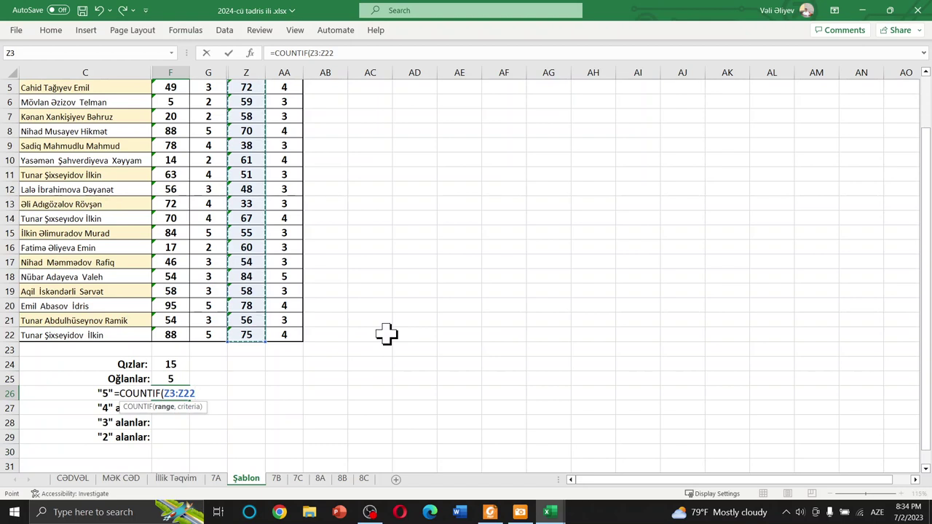
text(,"5)
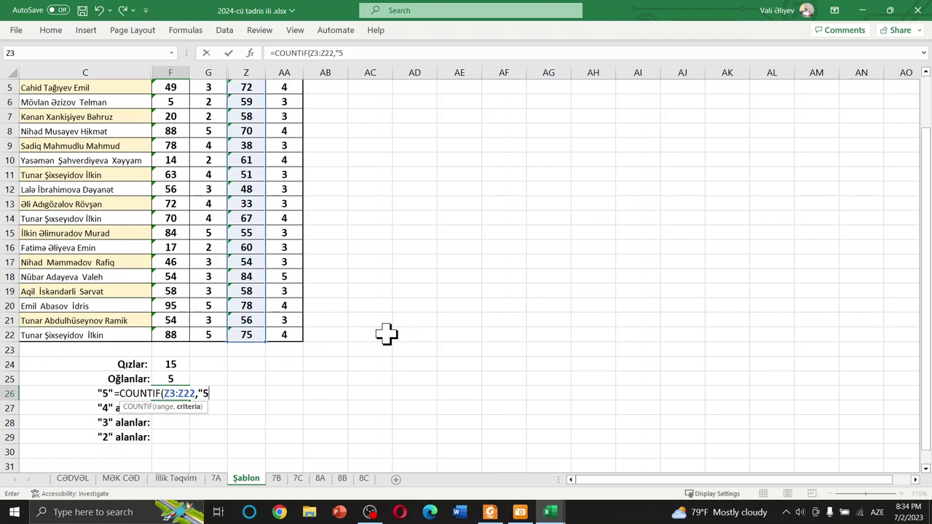
- Replace the range with AA3:AA22 and complete =COUNTIF(AA3:AA22,"5") in F26
key(BackSpace)
key(BackSpace)
key(BackSpace)
key(BackSpace)
key(BackSpace)
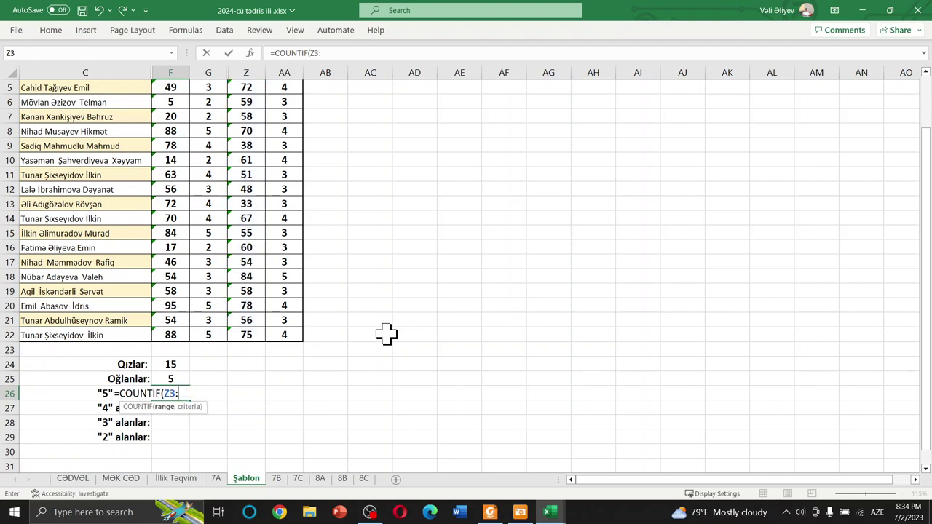
key(BackSpace)
key(BackSpace)
scroll(384, 320, up, 2)
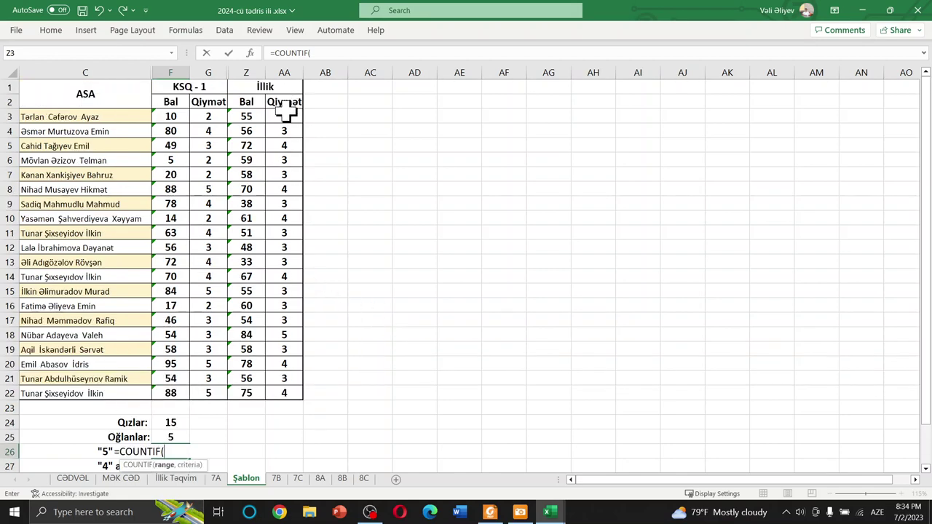
drag(285, 113, 291, 394)
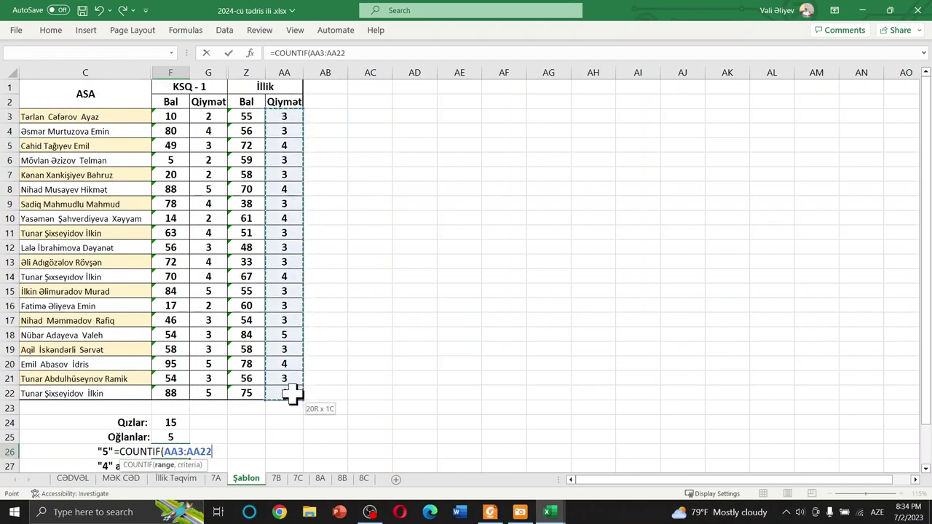
scroll(251, 415, down, 2)
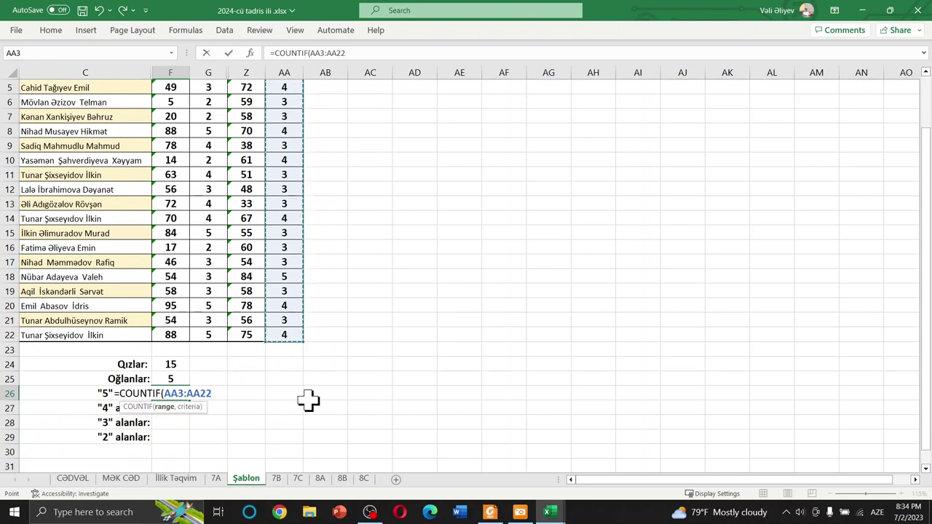
text(,)
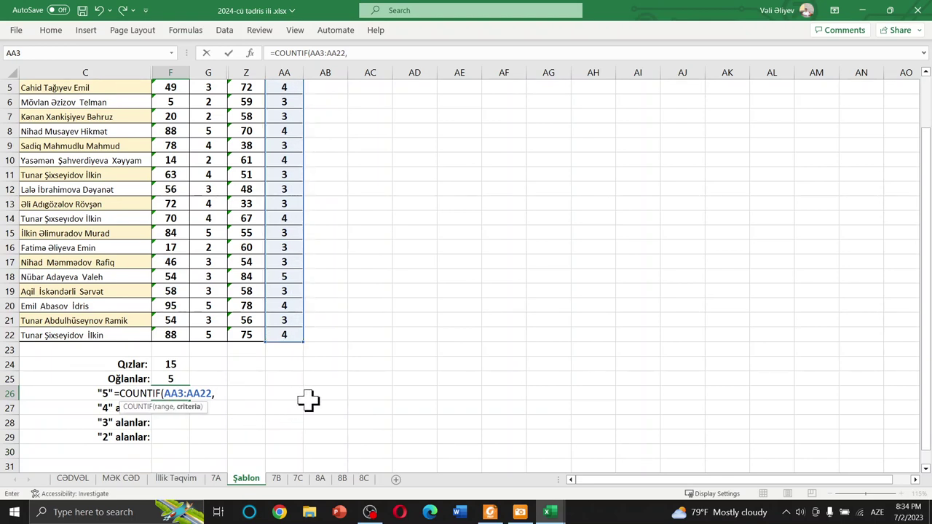
text("5")
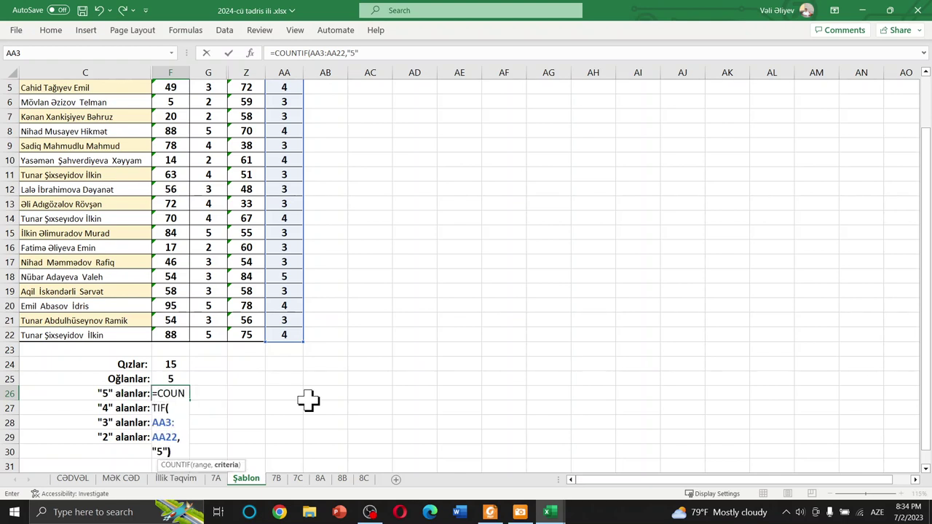
key(Return)
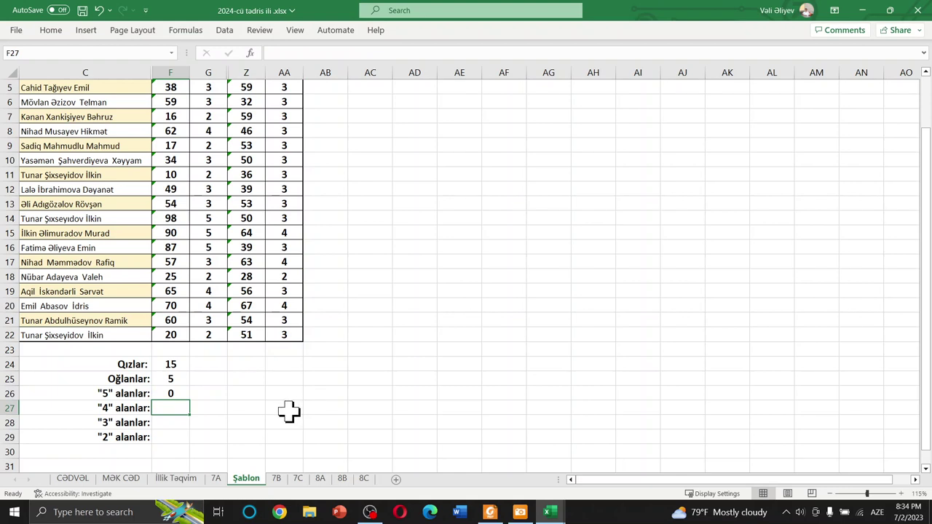
click(180, 395)
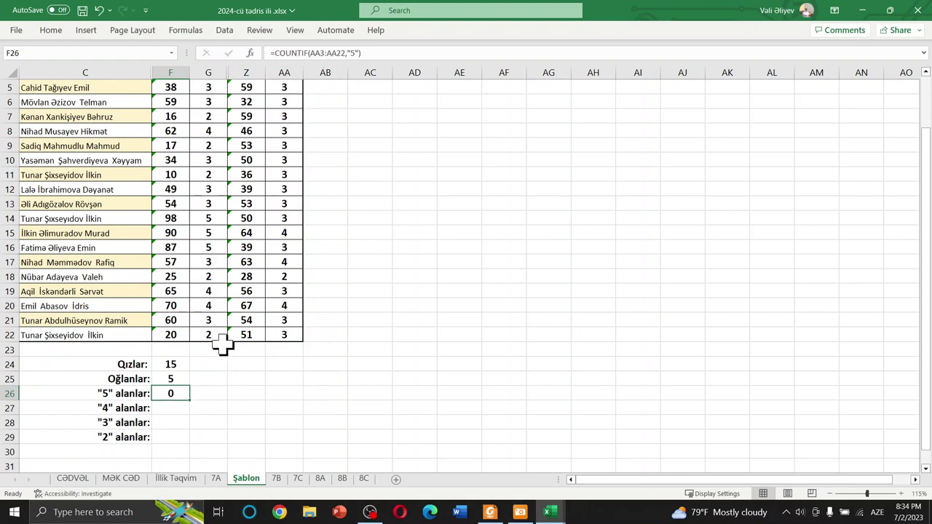
key(Delete)
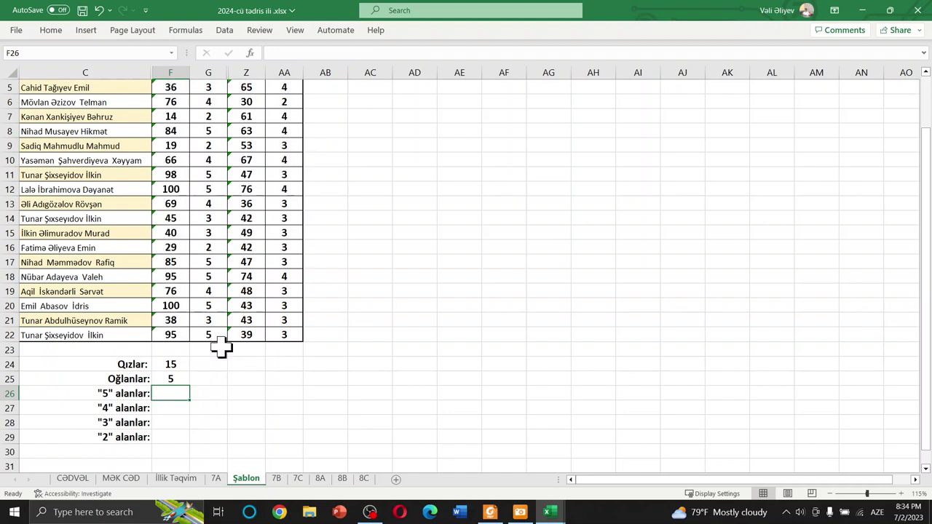
click(199, 406)
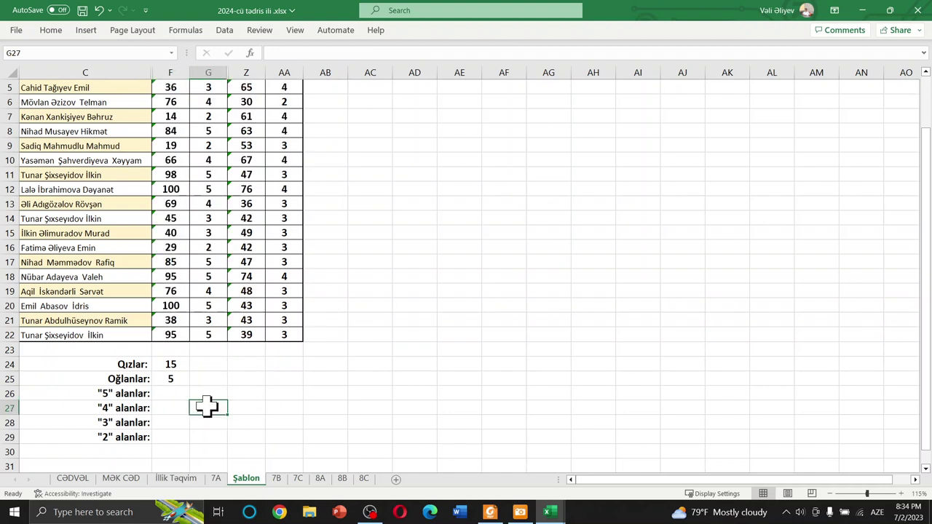
click(178, 392)
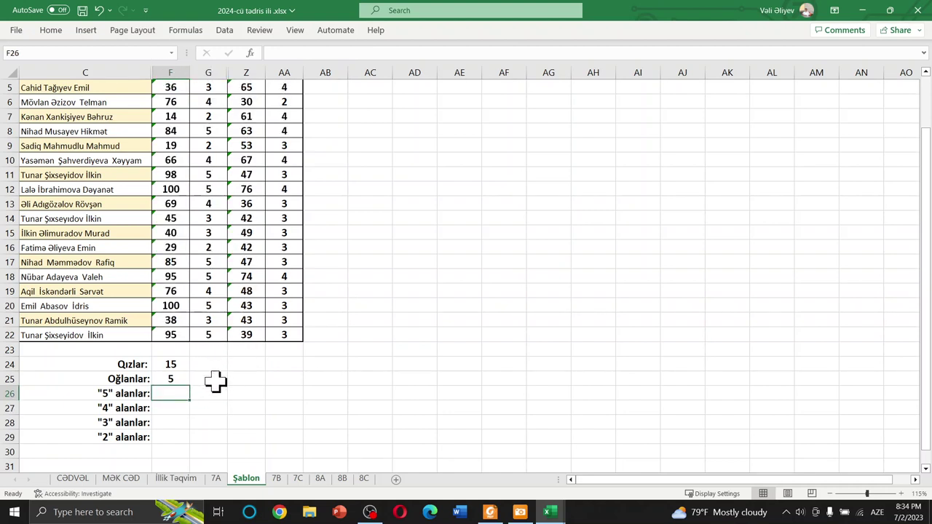
key(ctrl+z)
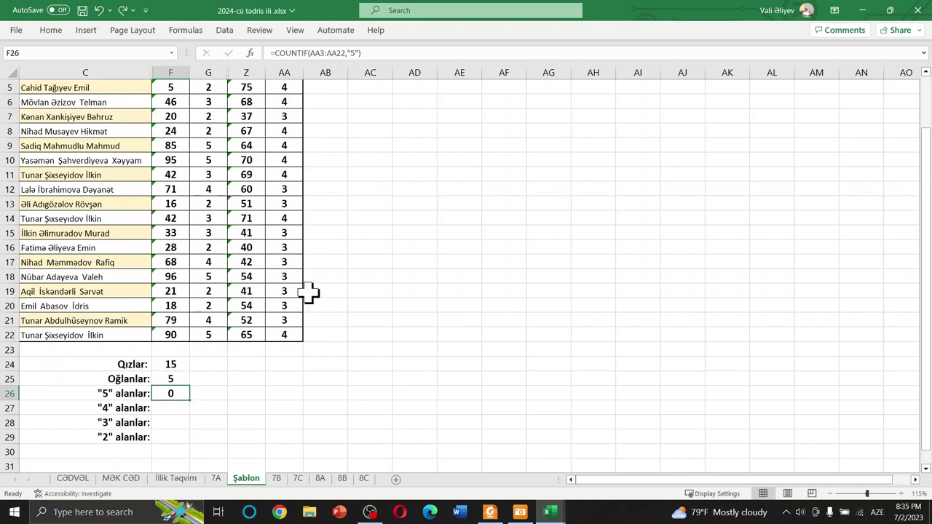
click(318, 409)
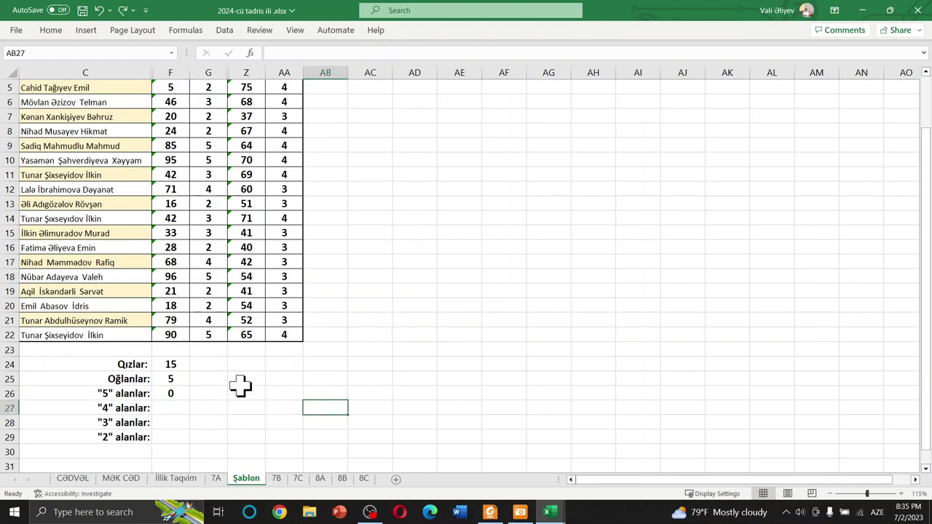
scroll(293, 247, up, 2)
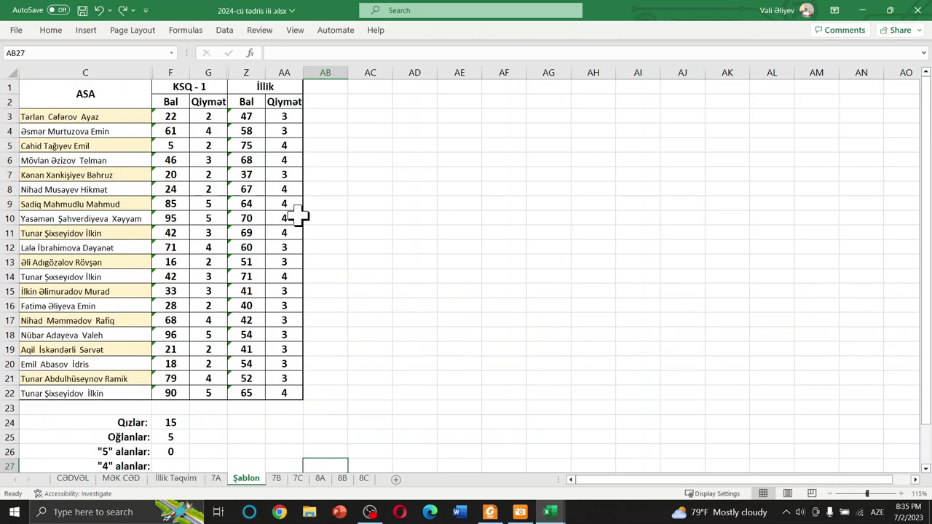
scroll(305, 335, down, 2)
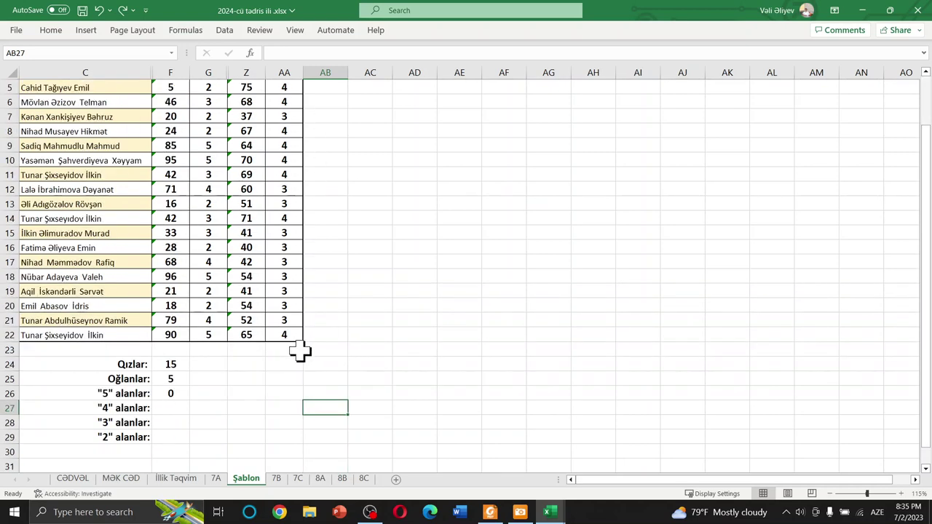
click(178, 393)
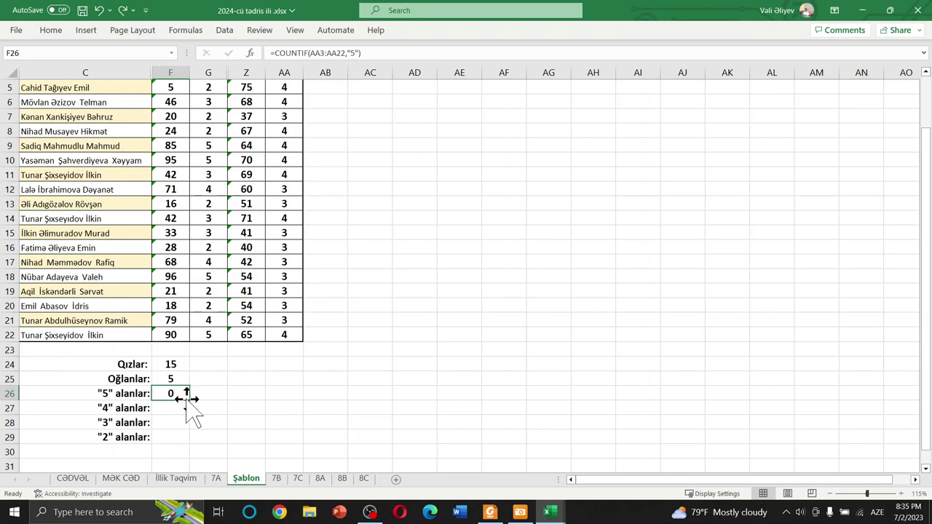
drag(189, 399, 193, 437)
click(244, 408)
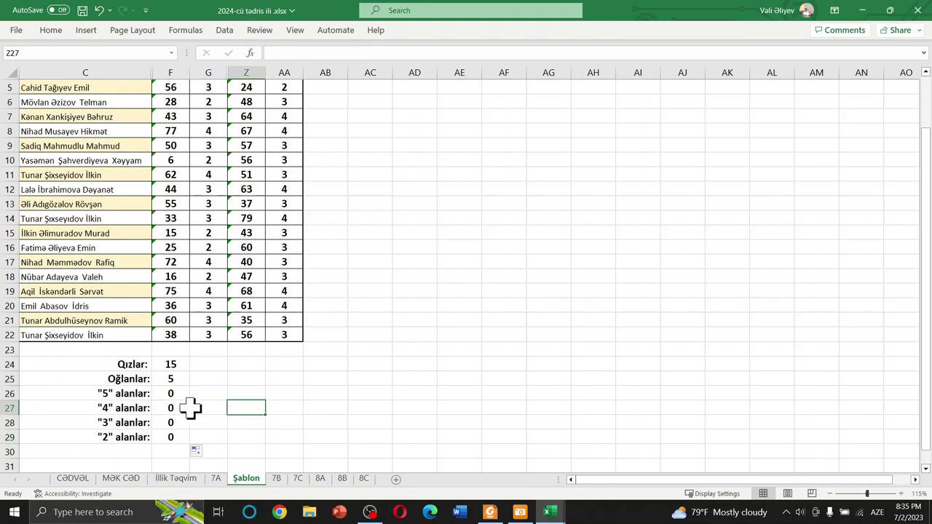
click(181, 406)
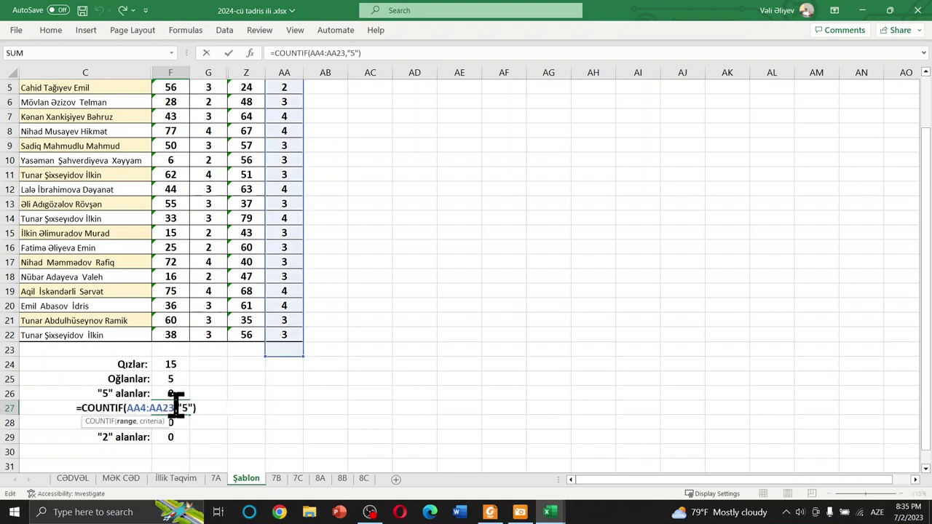
scroll(306, 291, up, 2)
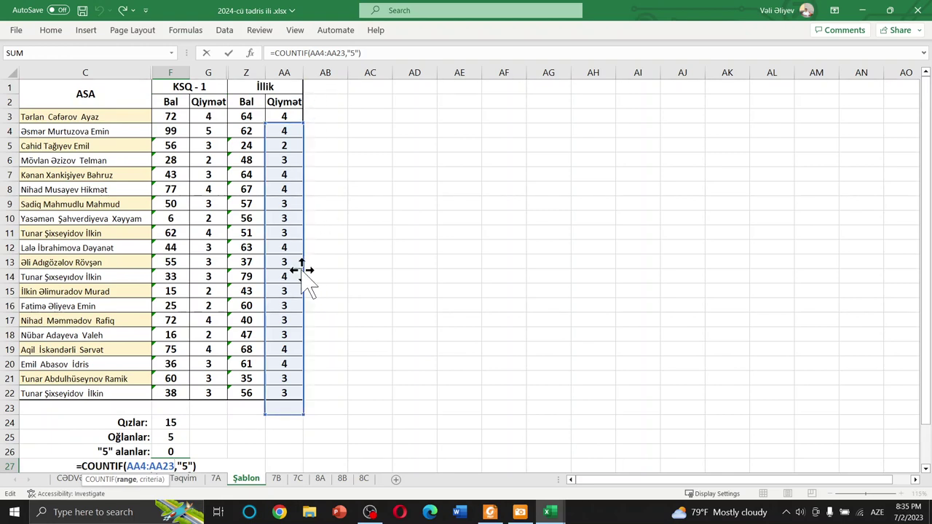
scroll(294, 277, down, 2)
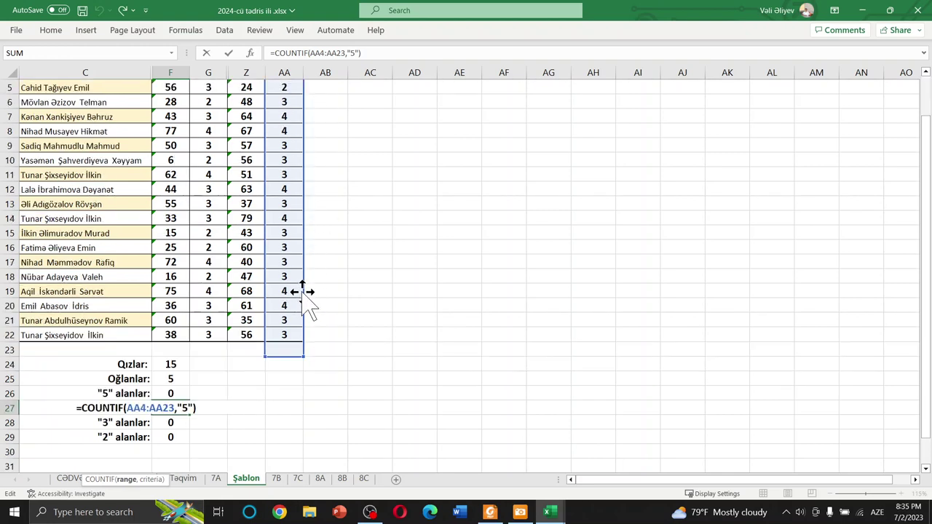
key(ctrl+Return)
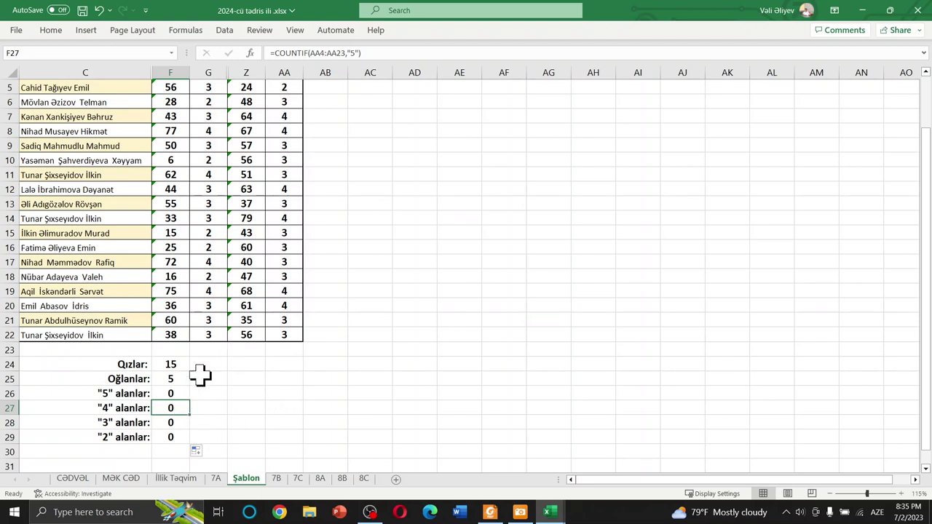
click(181, 394)
click(179, 409)
key(BackSpace)
key(Return)
key(BackSpace)
key(Return)
key(BackSpace)
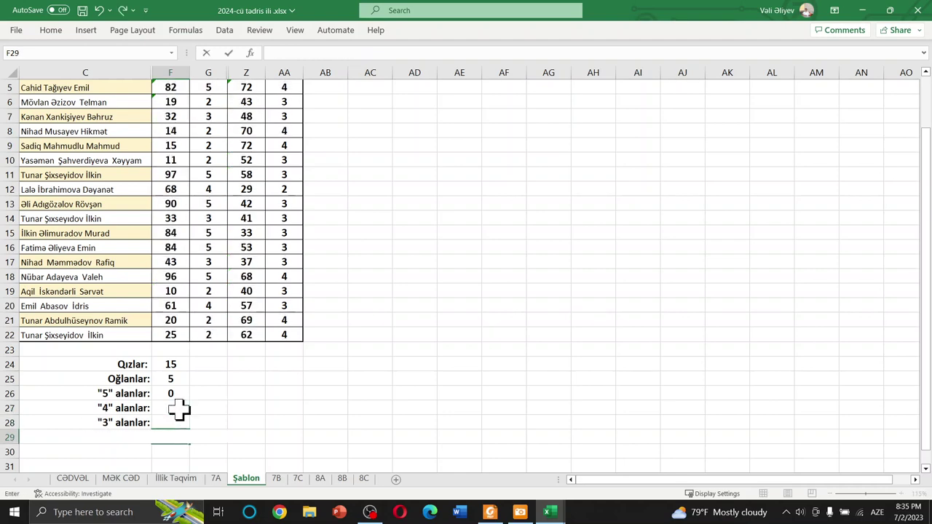
click(188, 410)
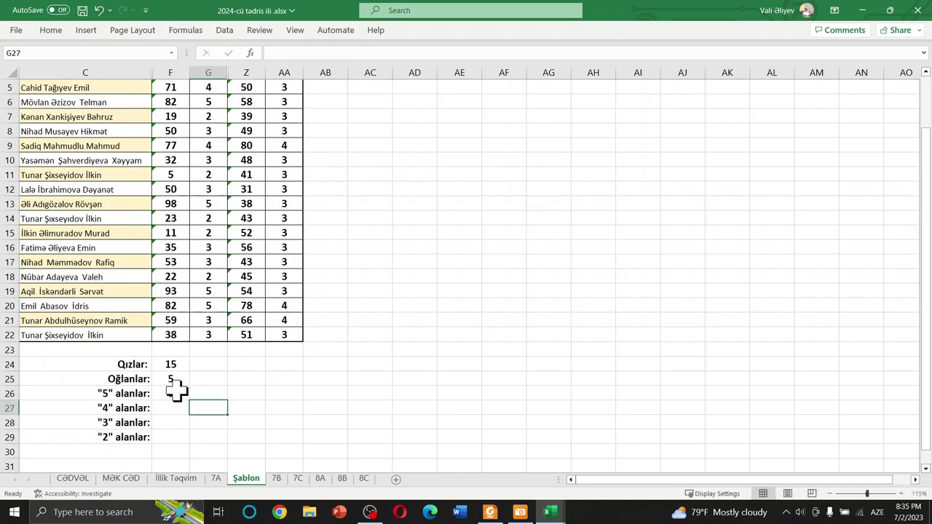
click(176, 394)
text(=COUNTIF(AA3:AA22,"5"))
click(364, 52)
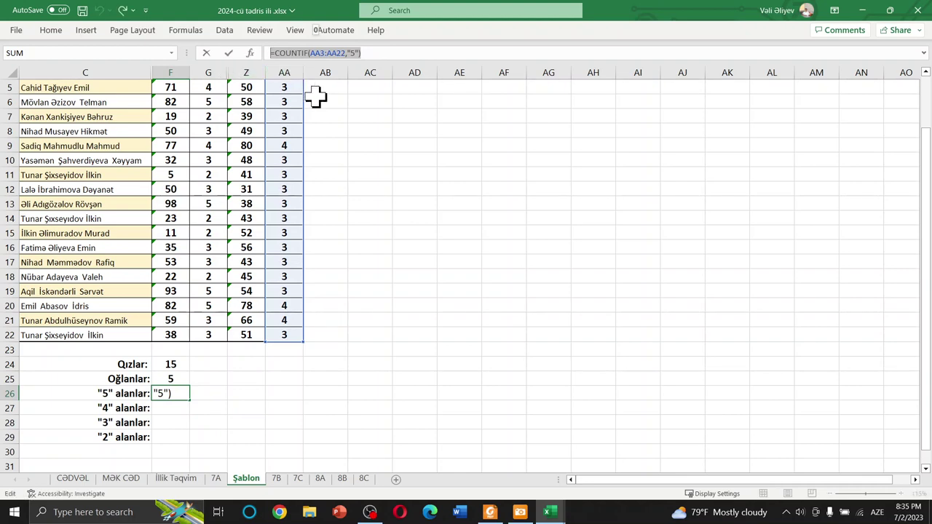
key(ctrl+Return)
- Type a COUNTIF formula over AA3:AA22 with criteria "4" into F27
click(171, 405)
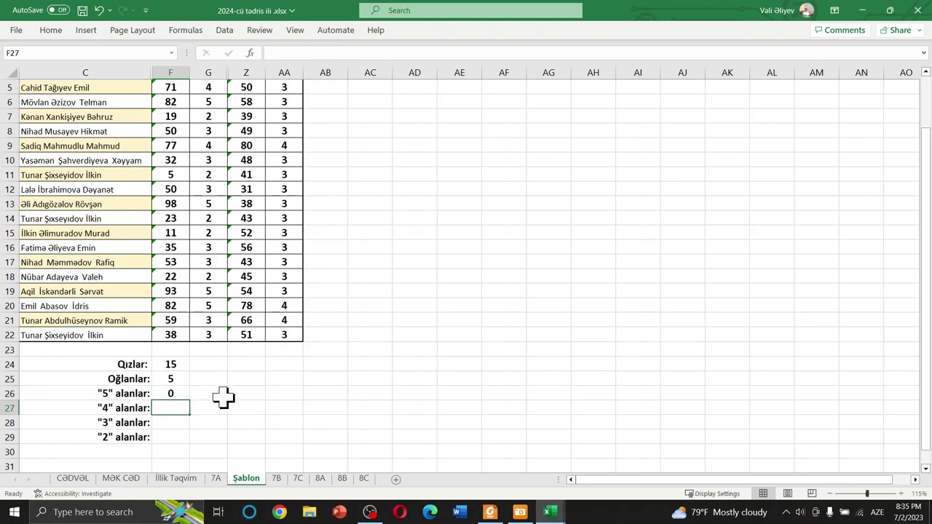
text(=)
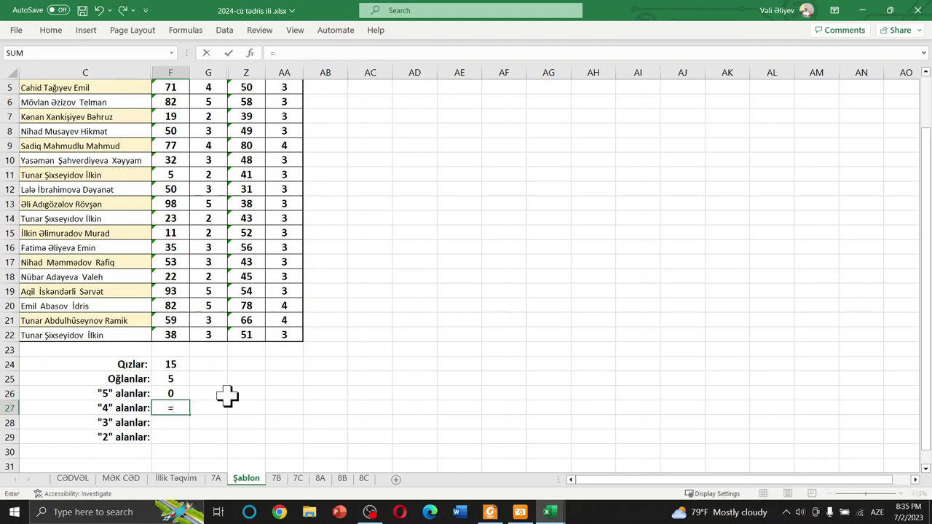
text(C)
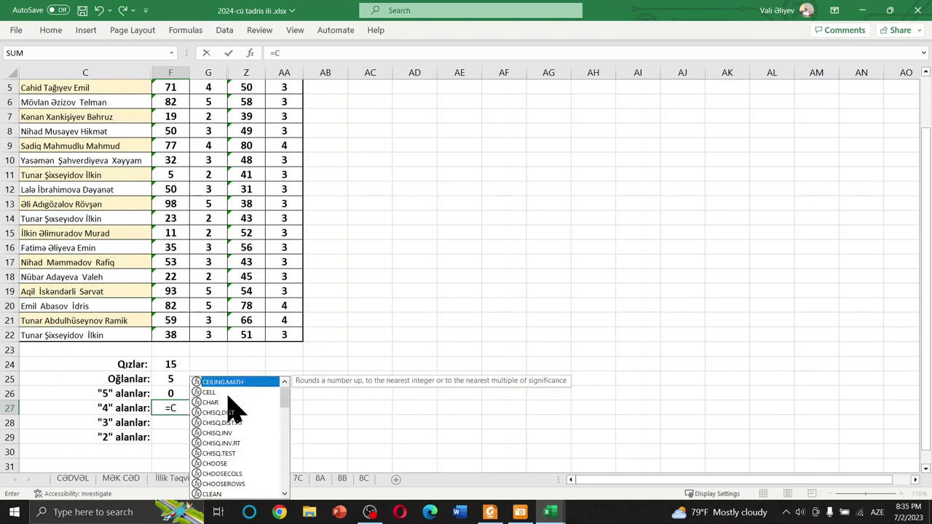
text(OUN)
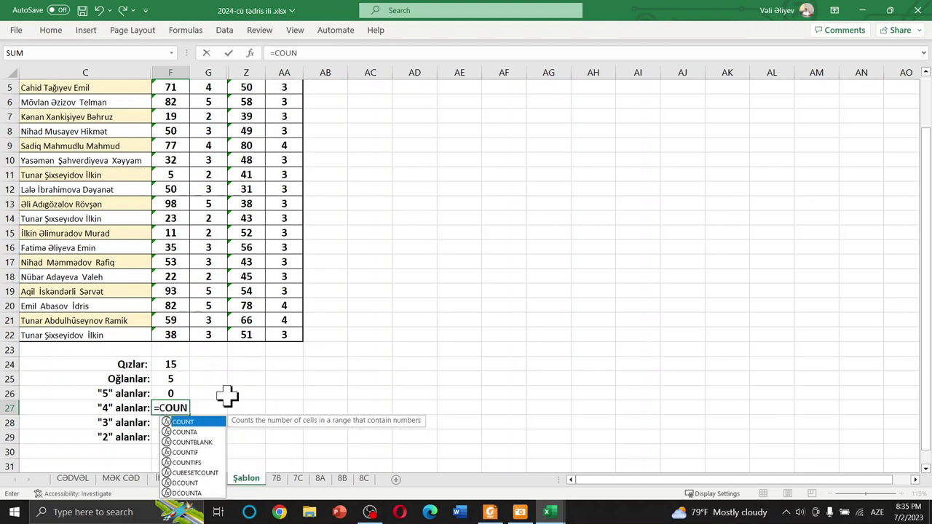
key(Down)
key(Down)
key(Down)
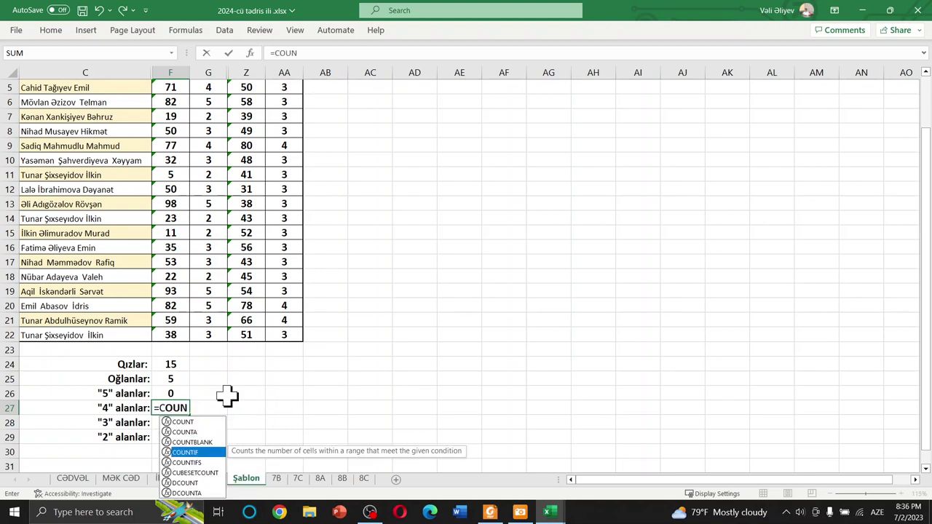
key(Tab)
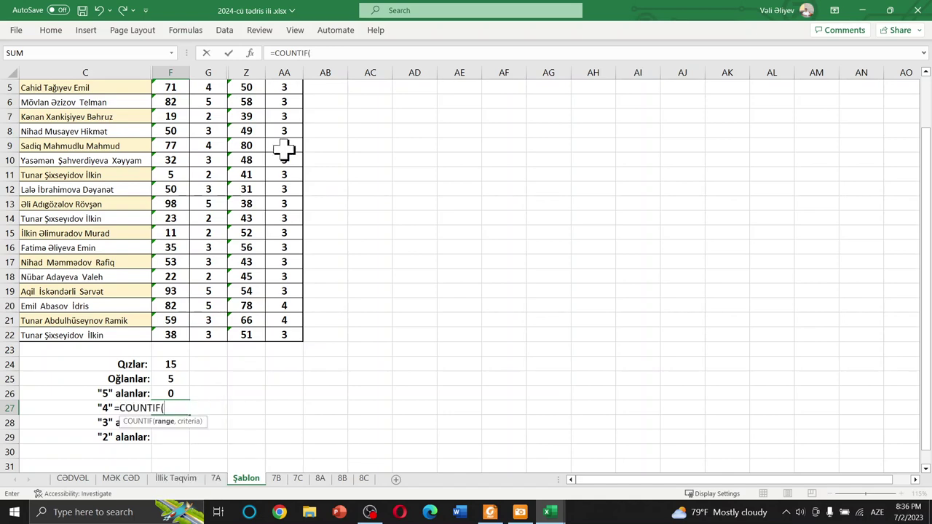
scroll(289, 123, up, 2)
drag(289, 124, 290, 394)
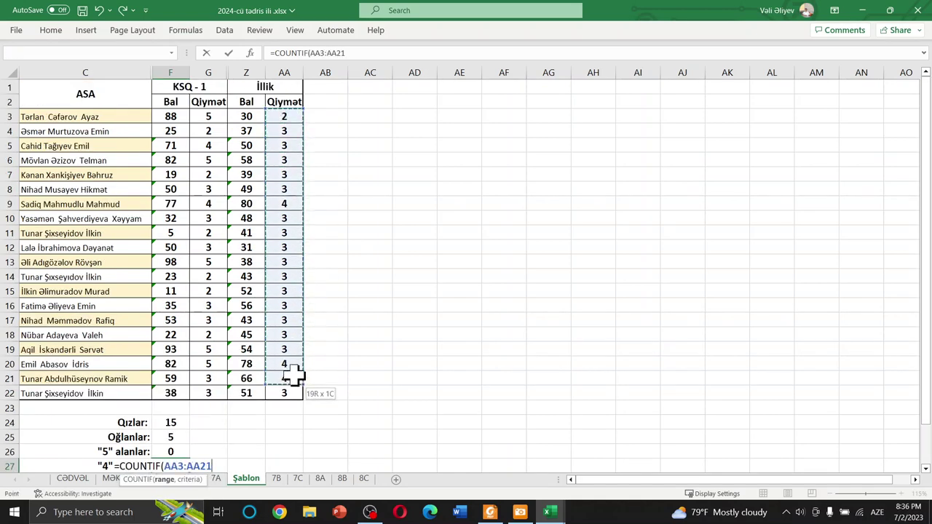
scroll(295, 393, down, 2)
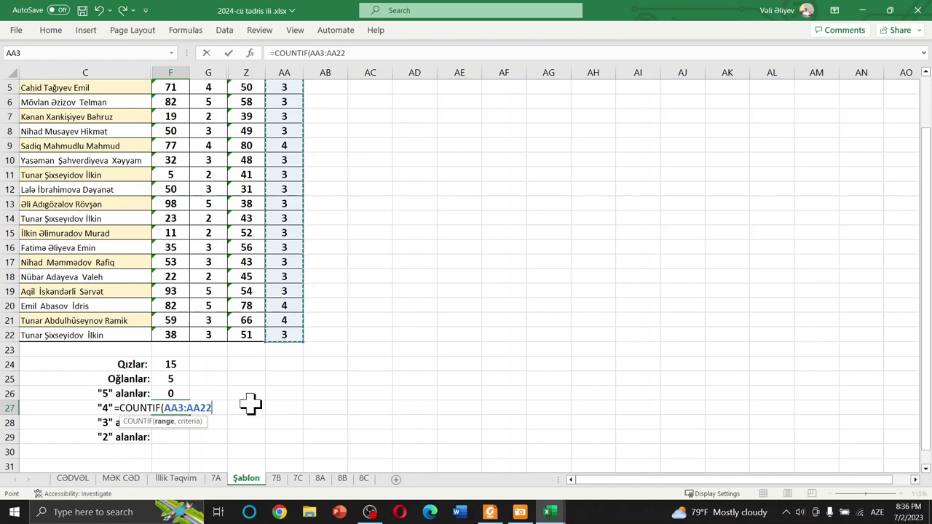
text(,)
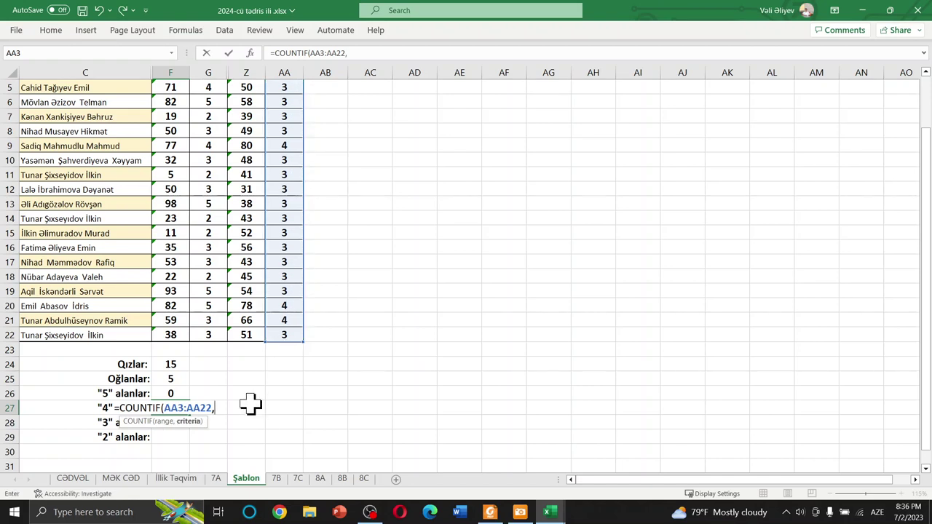
text("4Ü")
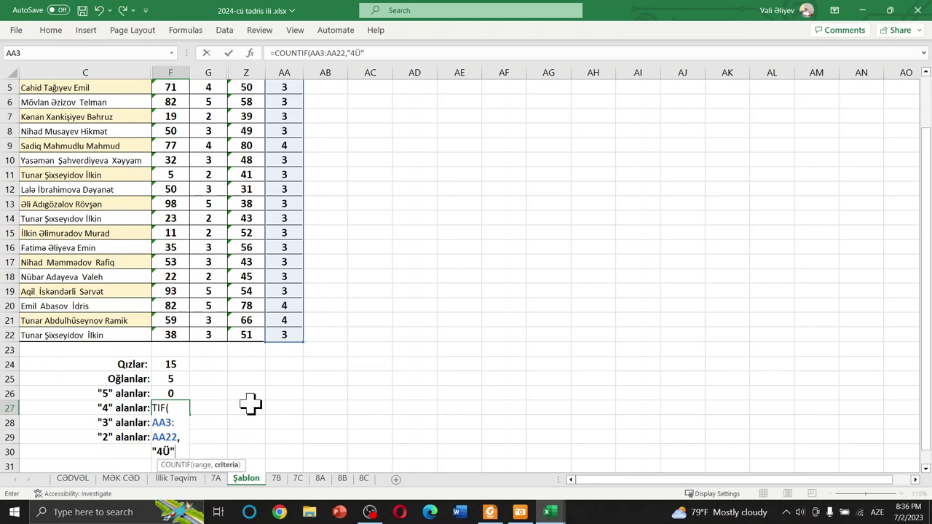
key(Left)
key(BackSpace)
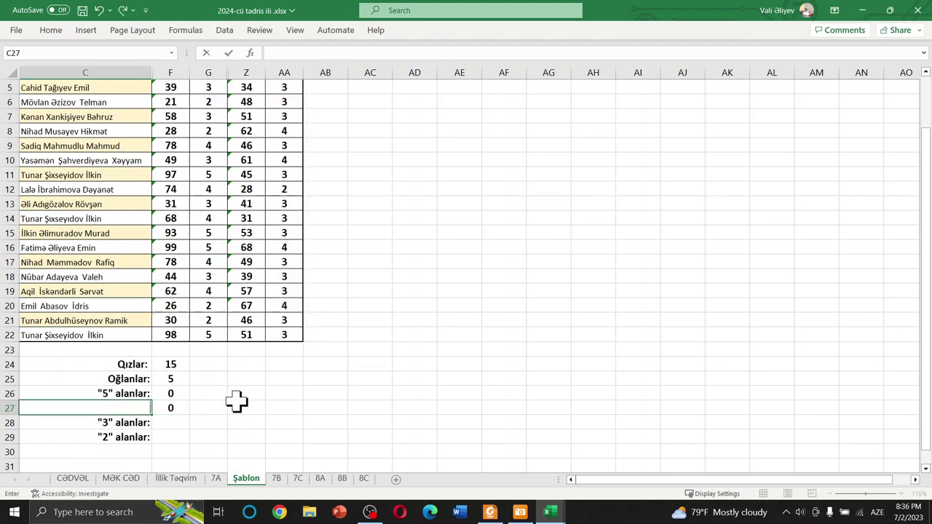
key(Escape)
text("4" alanlar:)
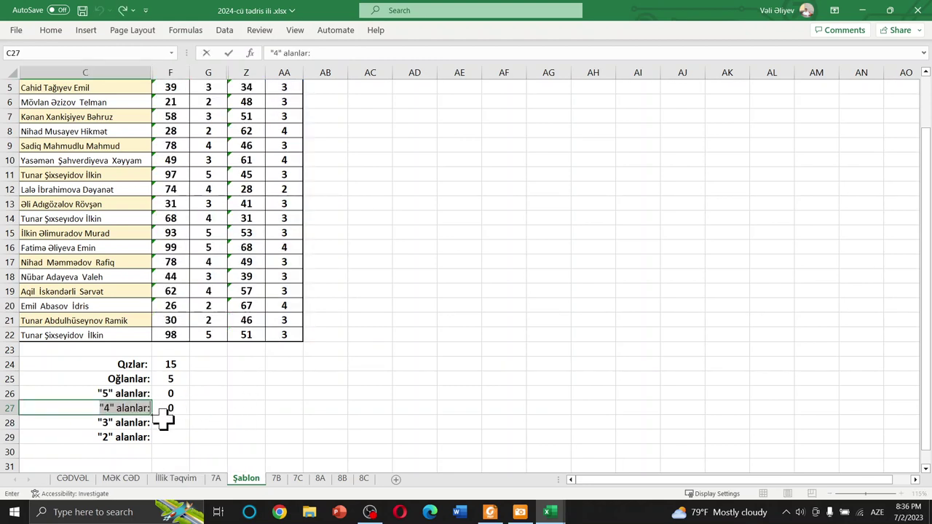
- Remove the stray character from F27's criteria, committing =COUNTIF(AA3:AA22,"4")
click(175, 408)
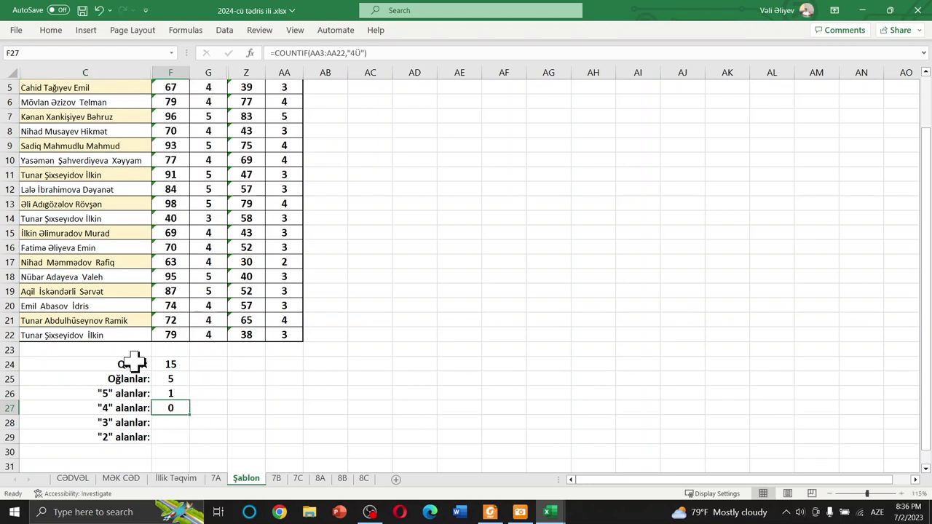
click(356, 52)
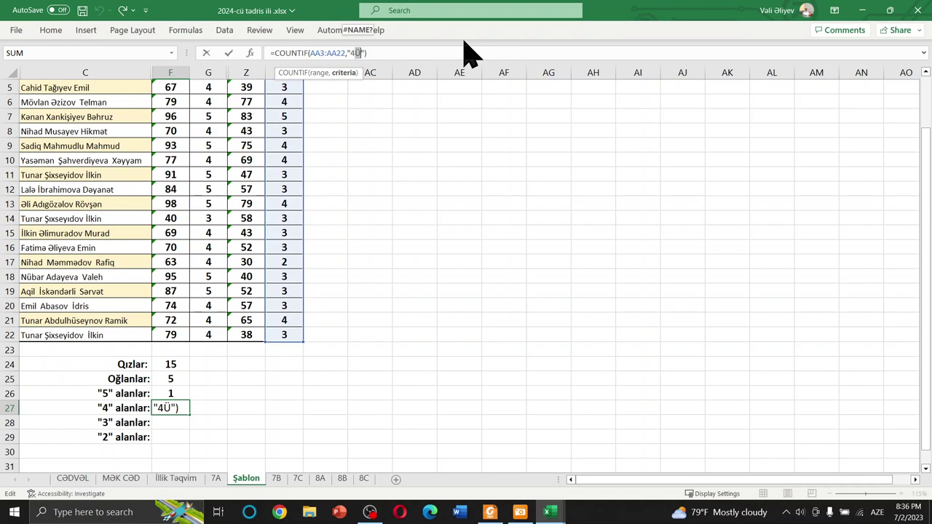
key(Delete)
key(End)
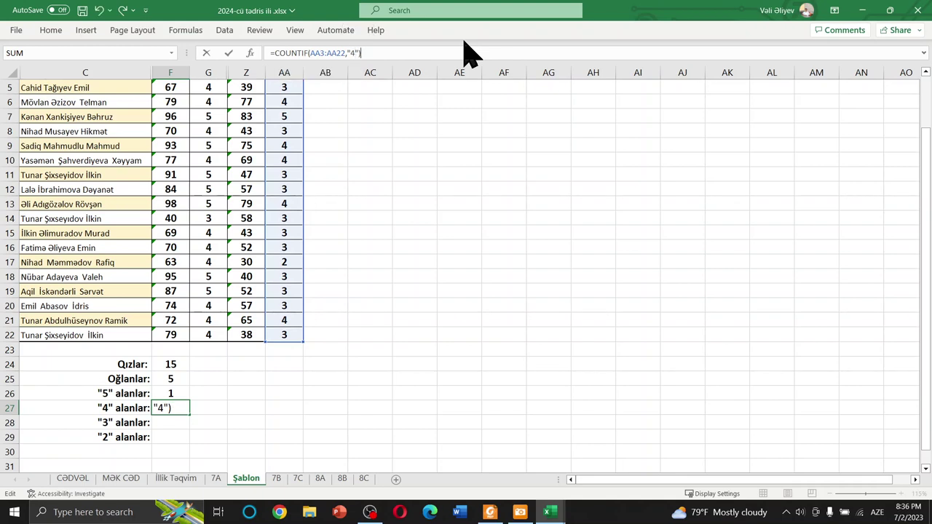
key(Return)
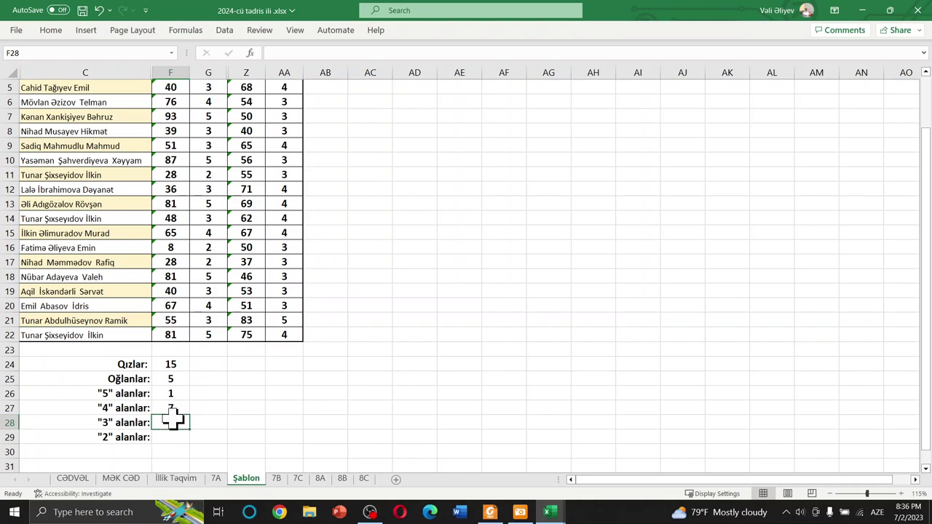
- Enter =COUNTIF(AA3:AA22,"3") in F28 to count grade-3 İllik entries
double_click(174, 423)
text(=)
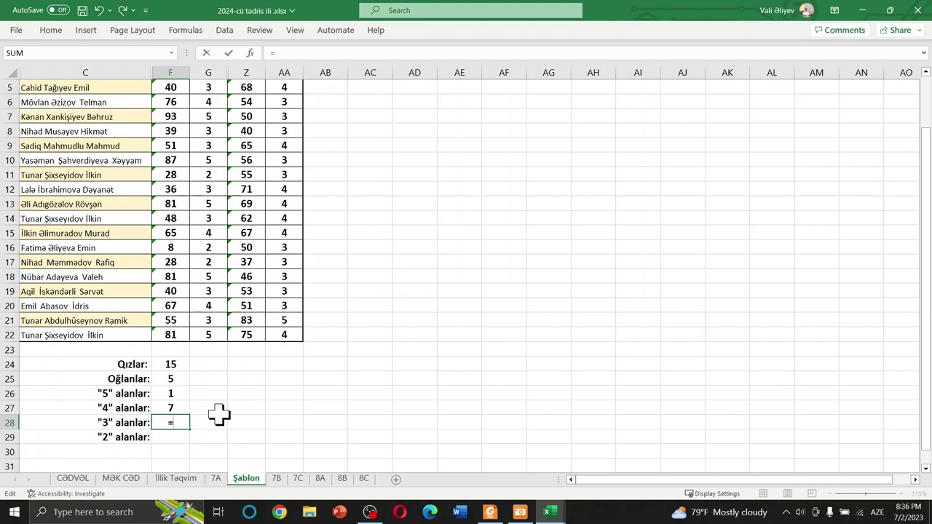
text(COUN)
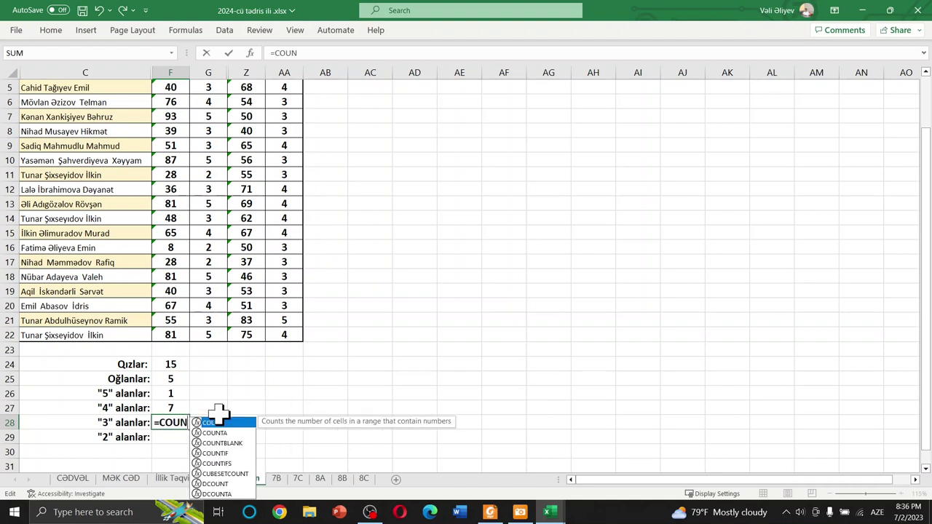
key(XF86MonBrightnessUp)
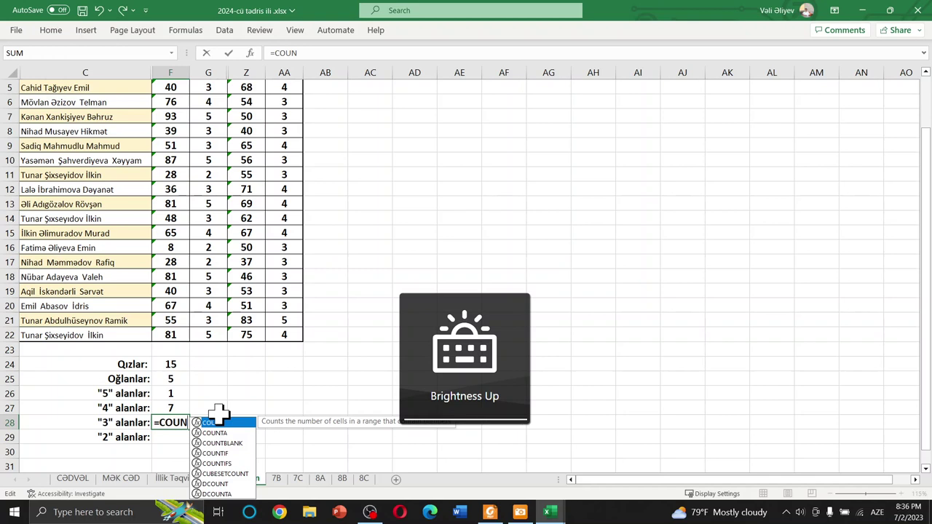
key(Down)
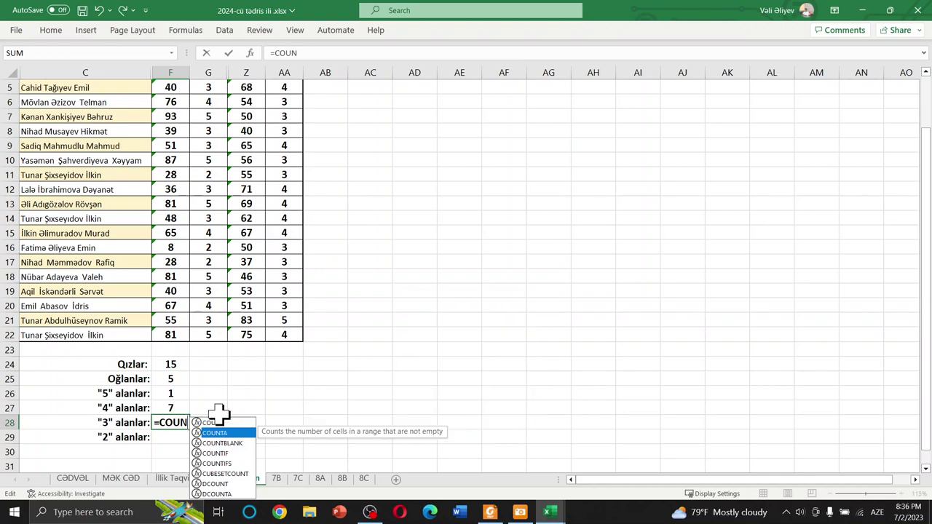
key(Down)
key(Down)
key(Down)
key(Up)
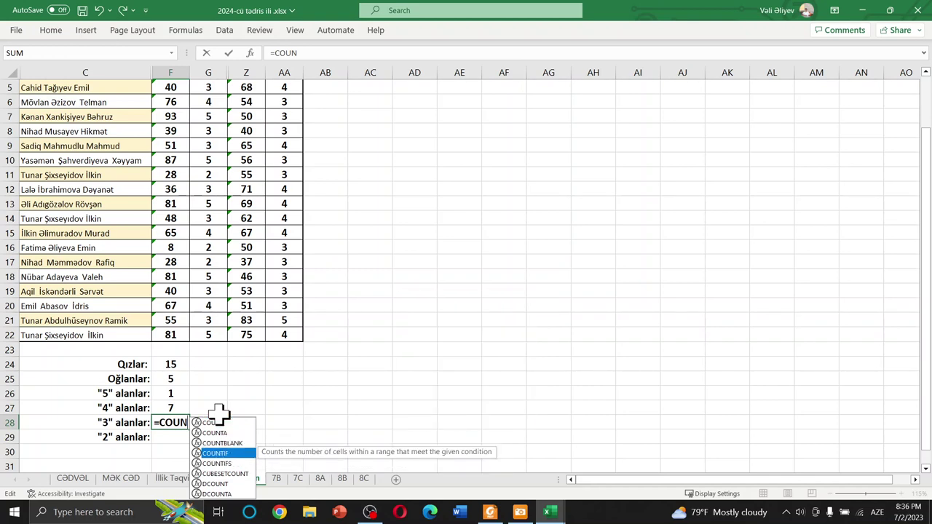
key(Tab)
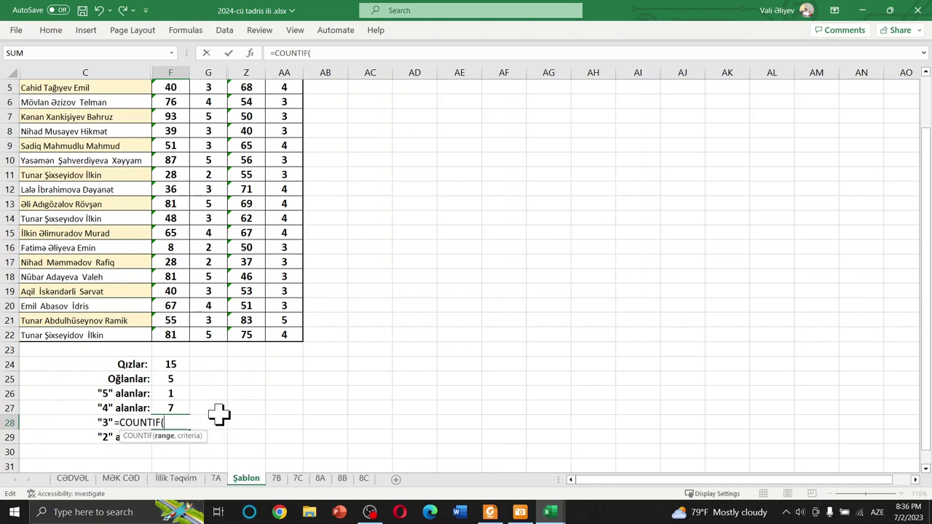
scroll(285, 183, up, 2)
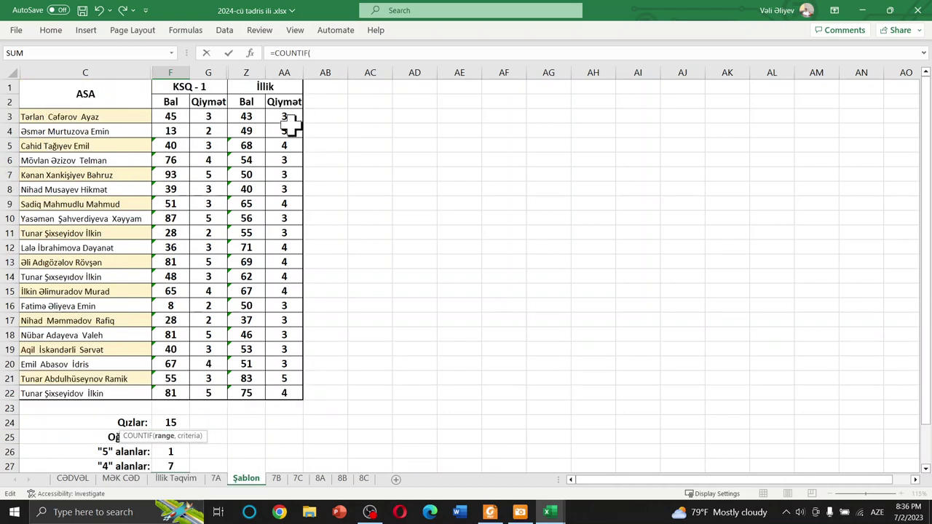
mouse_move(290, 115)
mouse_down()
mouse_move(280, 249)
mouse_move(290, 393)
mouse_up()
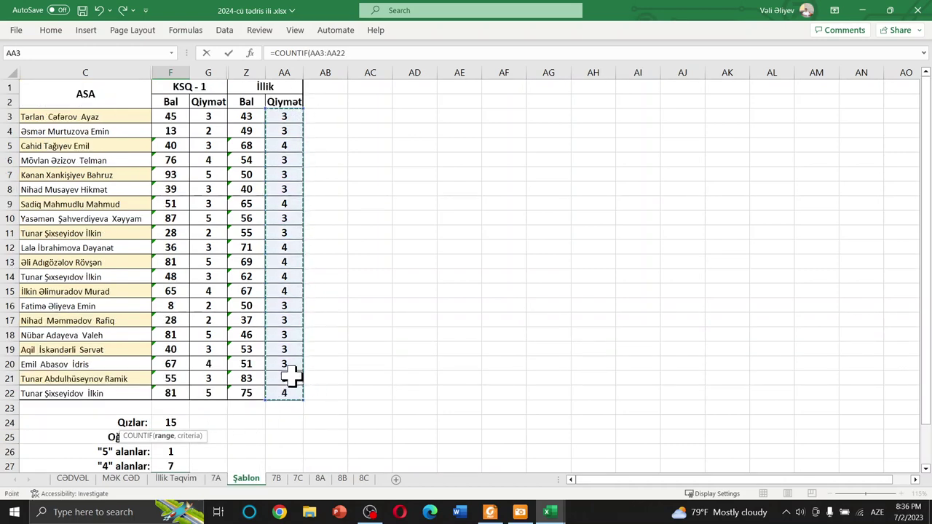
scroll(277, 393, down, 3)
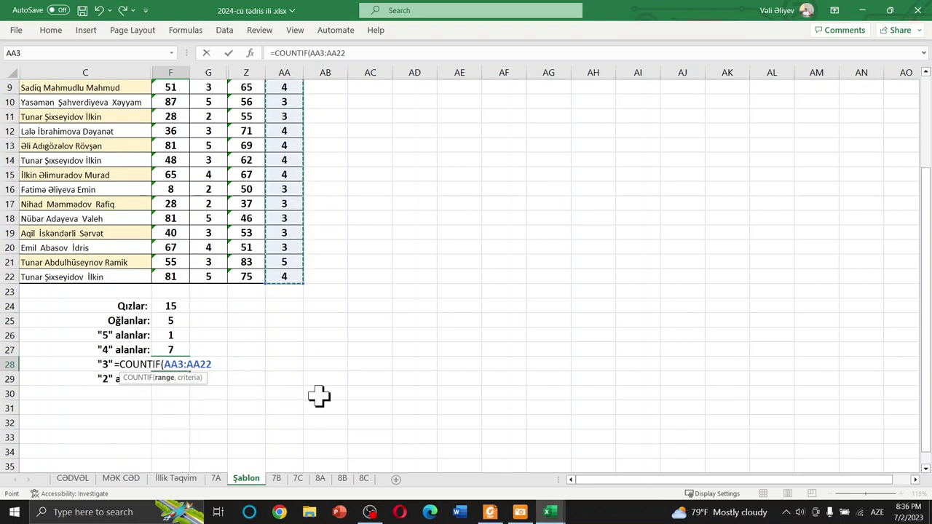
text(,)
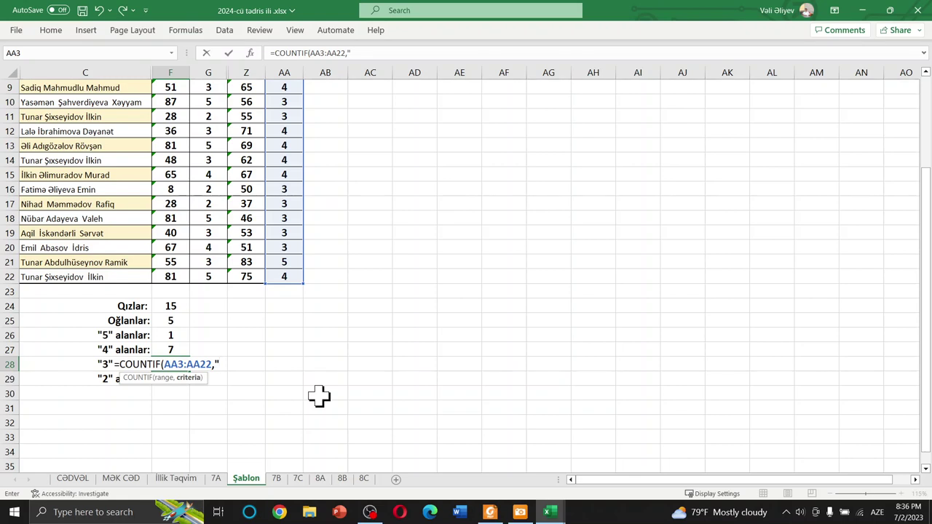
text(")
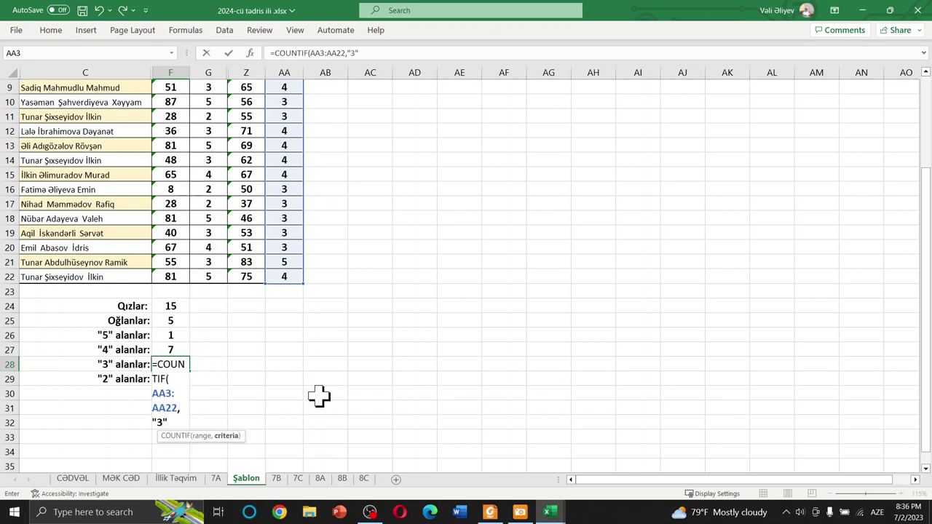
text())
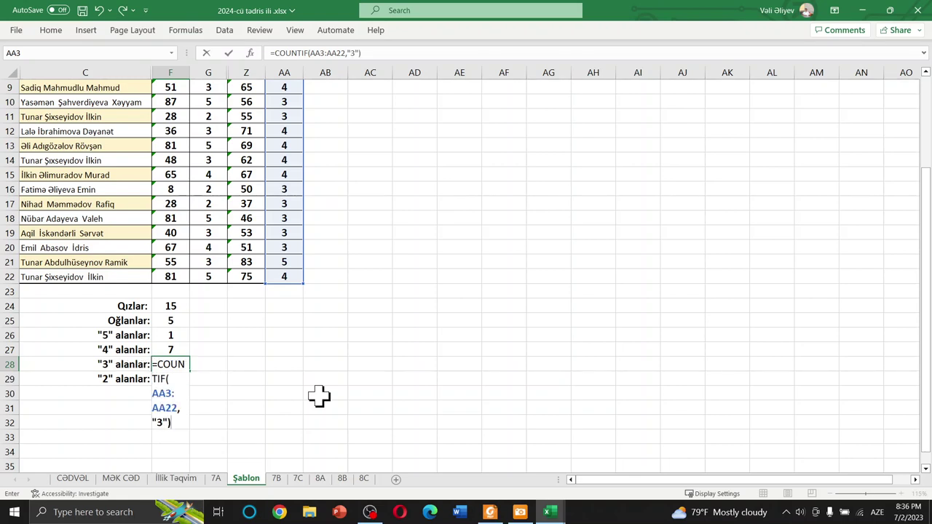
key(Return)
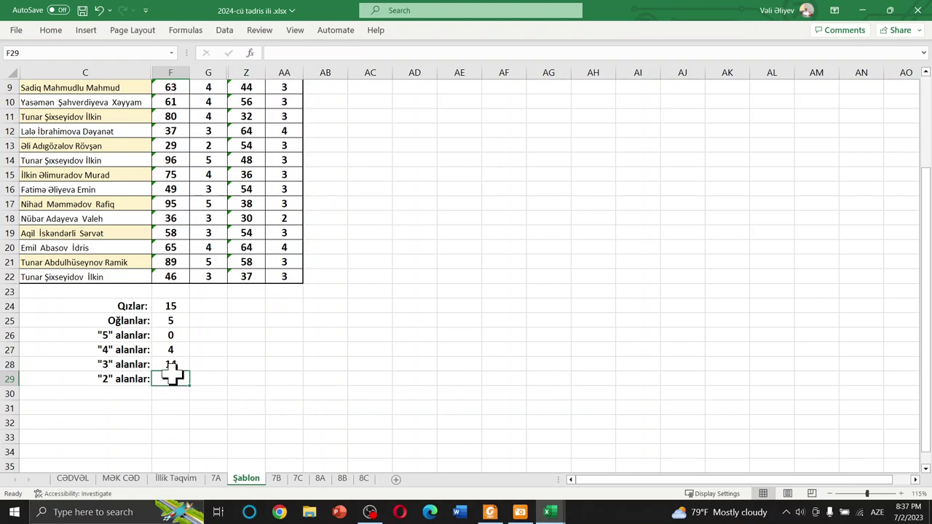
- Enter =COUNTIF(AA3:AA22,"2") in F29, which shows 0
text(=)
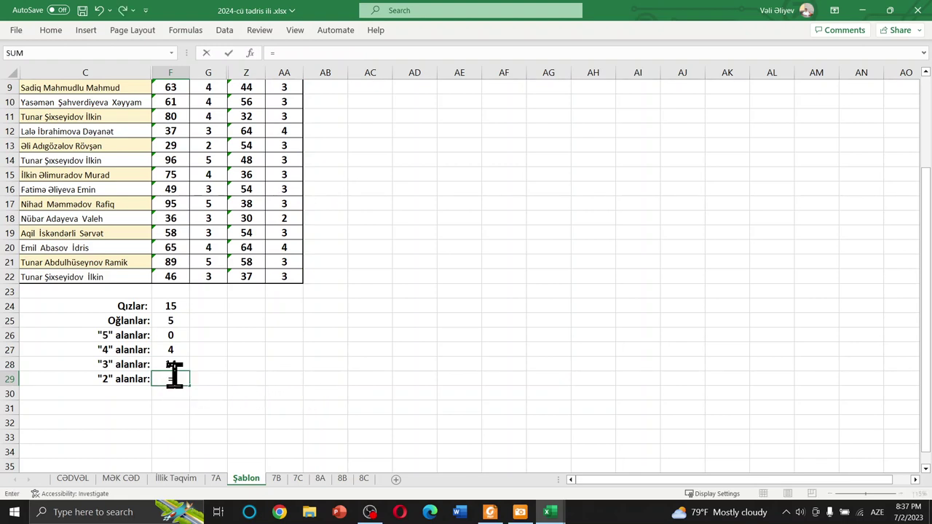
text(COUN)
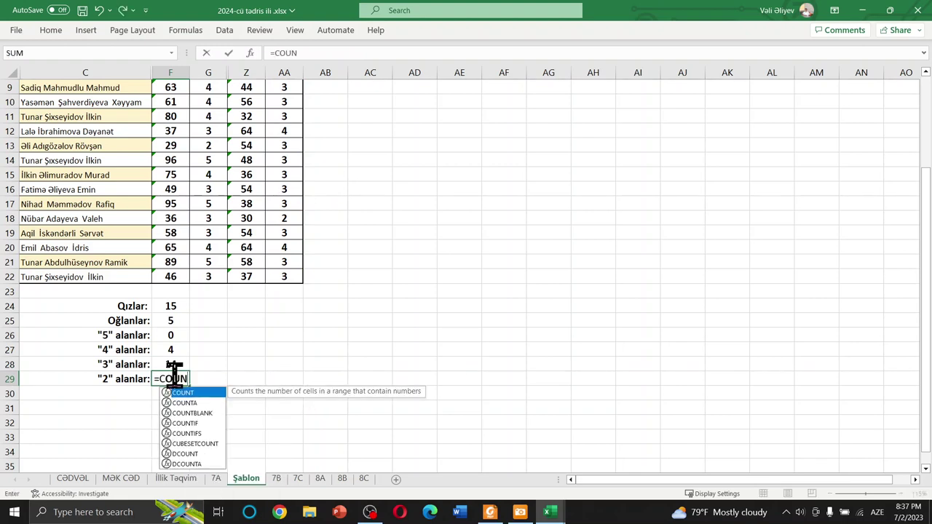
key(Down)
key(Down)
key(Down)
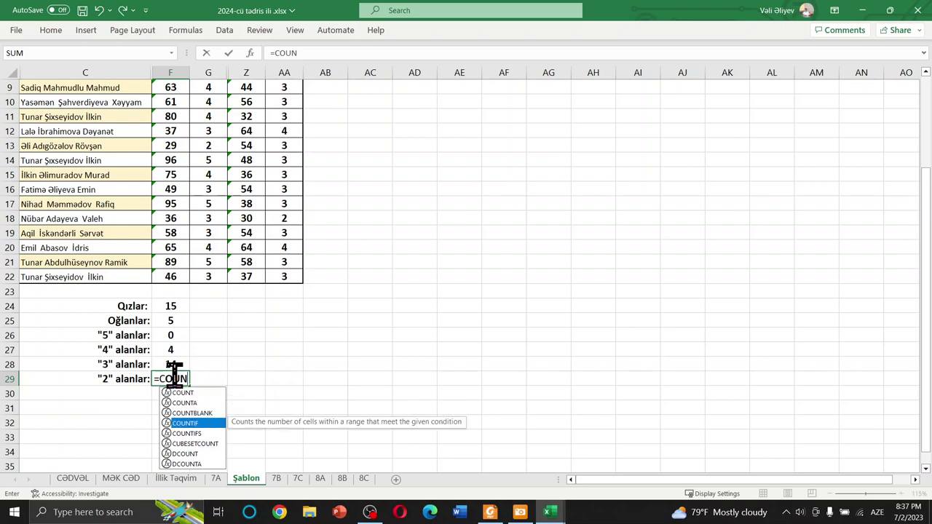
key(Tab)
scroll(174, 374, up, 2)
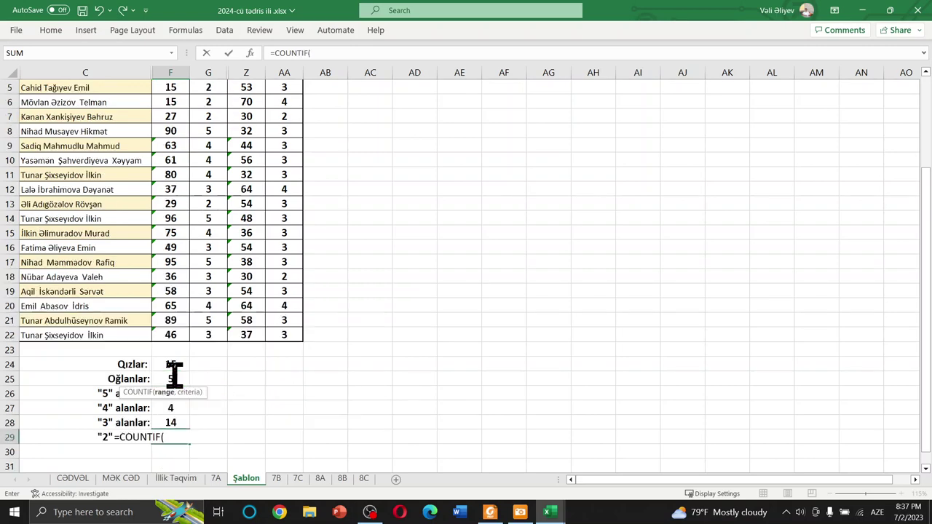
scroll(174, 375, up, 1)
drag(284, 113, 282, 393)
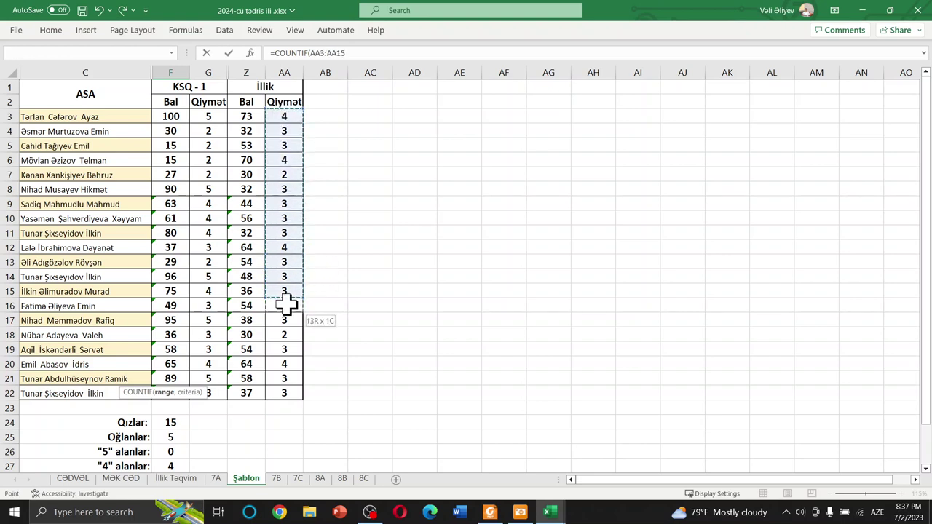
scroll(168, 433, down, 1)
text(,)
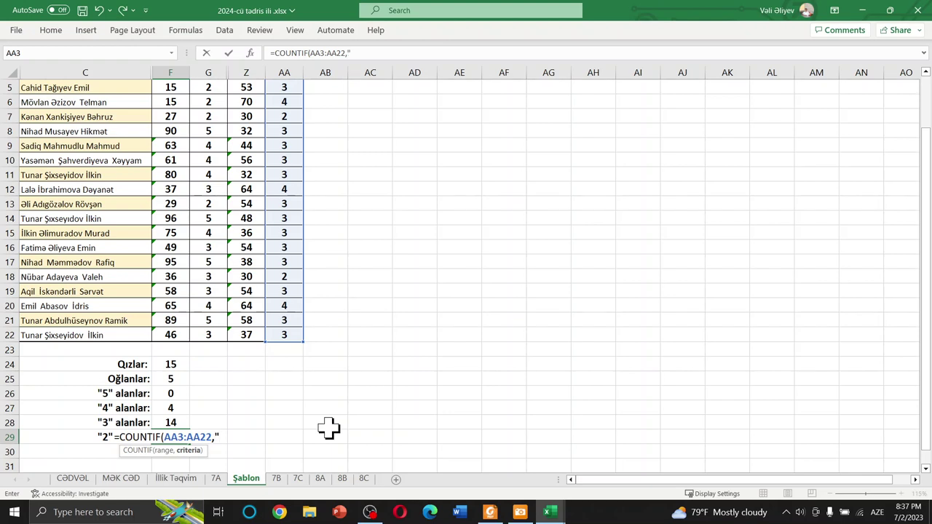
text(")
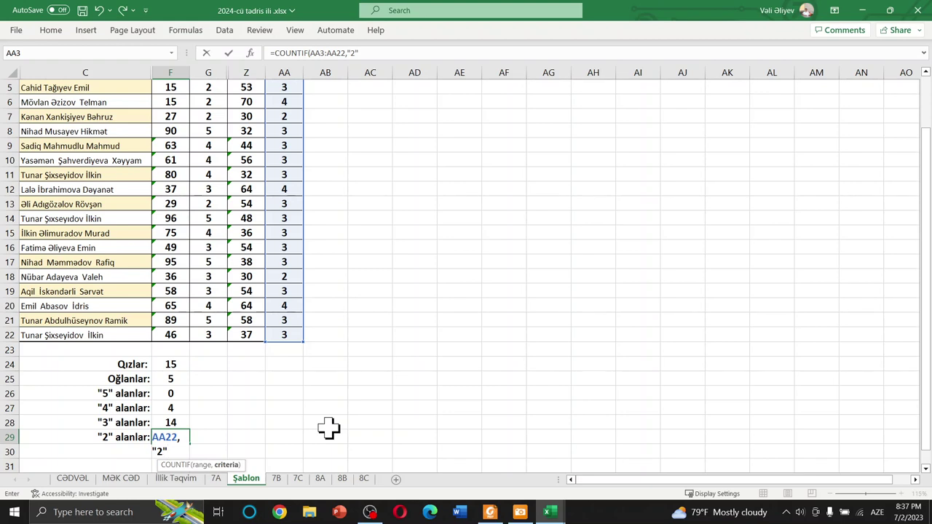
text())
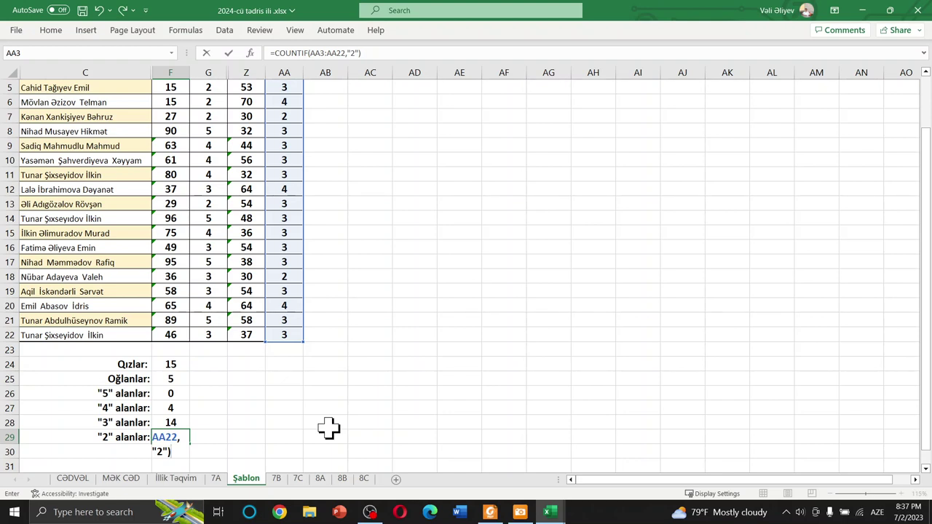
key(Return)
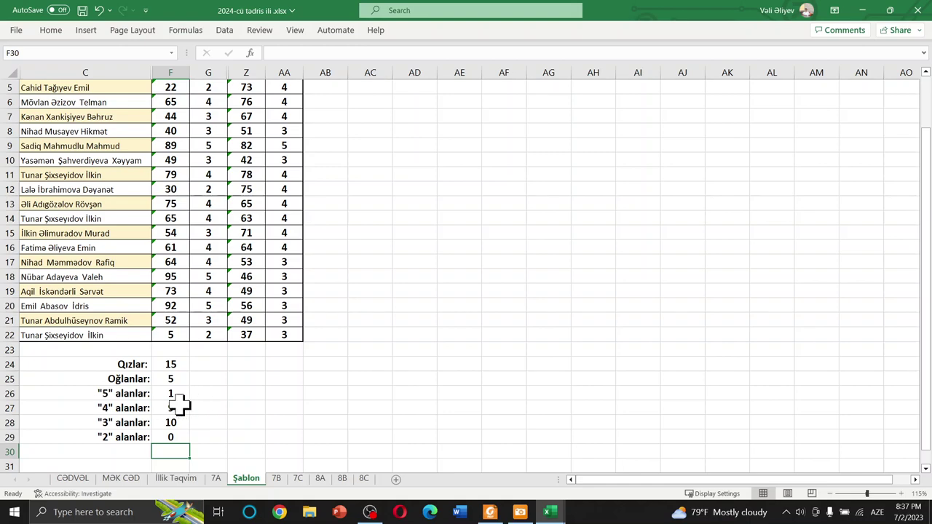
scroll(332, 333, up, 2)
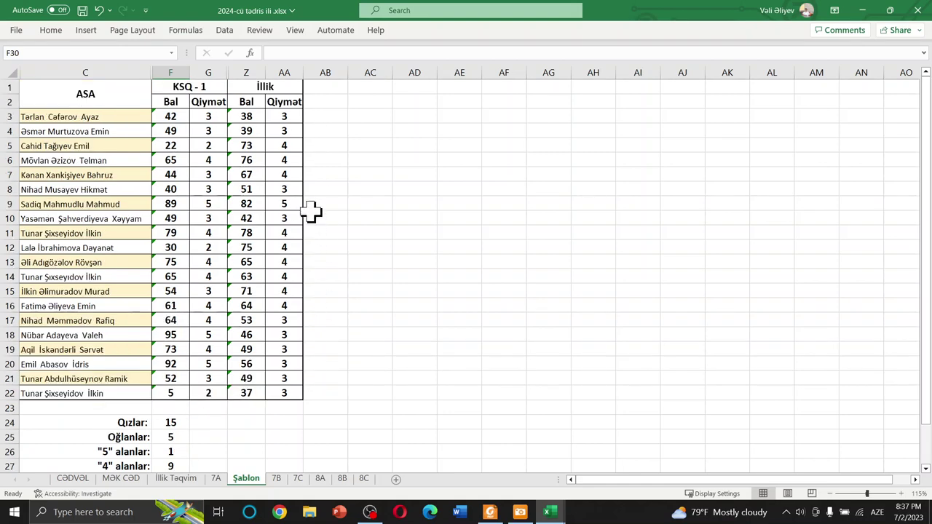
scroll(297, 442, down, 2)
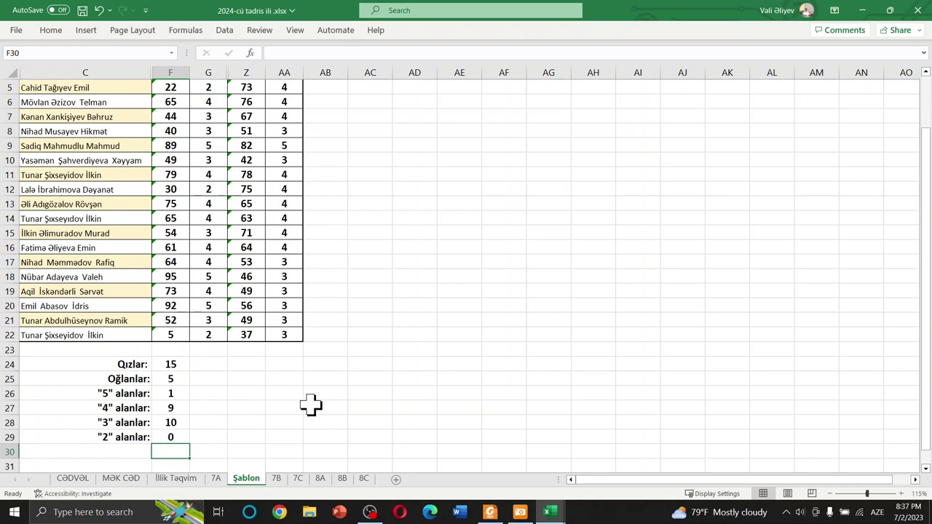
scroll(248, 412, down, 1)
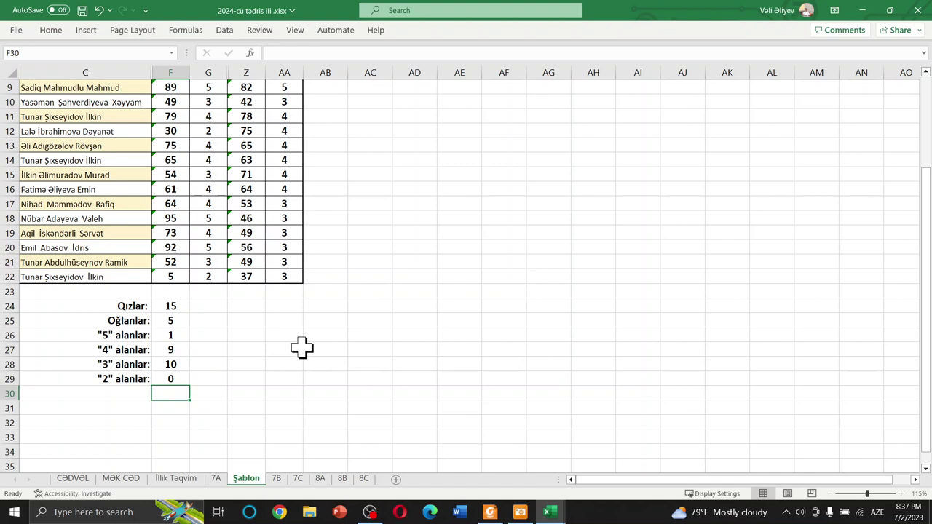
- Apply All Borders plus Thick Outside Borders to the summary block C24:F29
drag(80, 313, 164, 382)
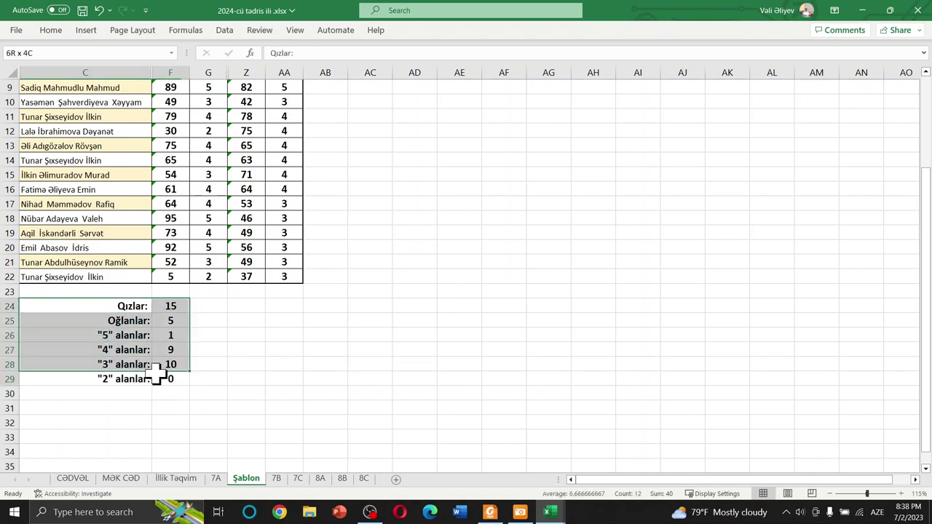
click(53, 29)
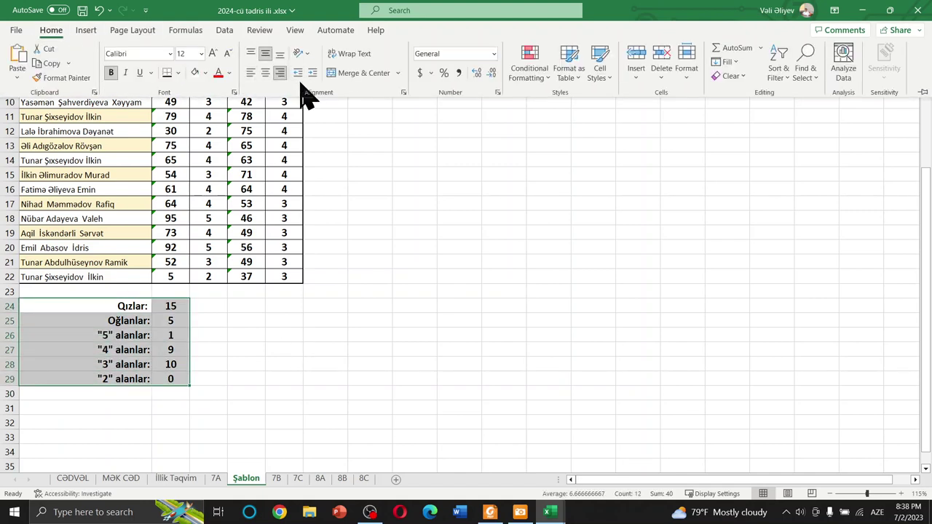
click(177, 73)
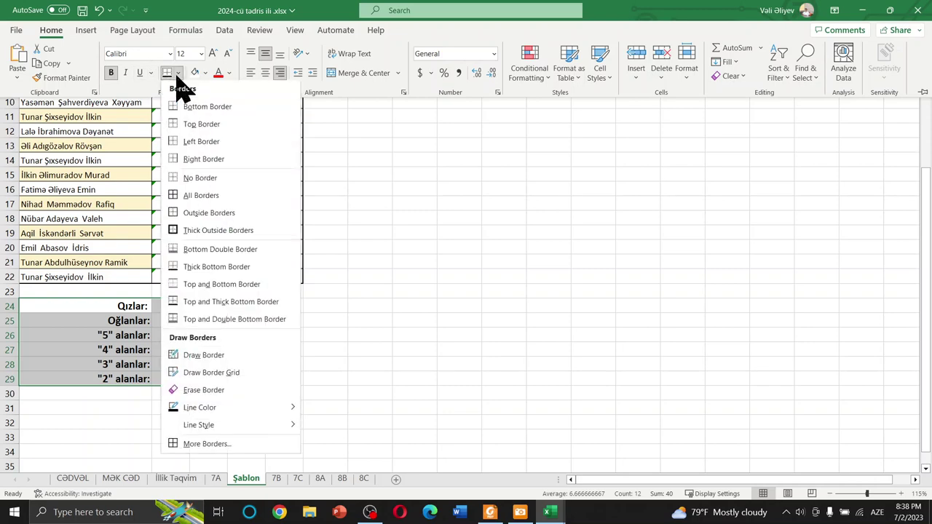
click(201, 198)
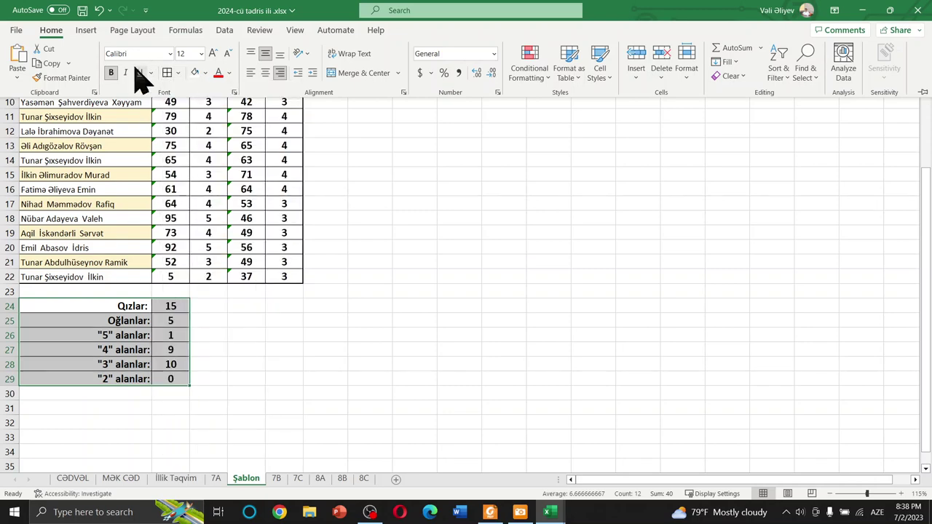
click(178, 72)
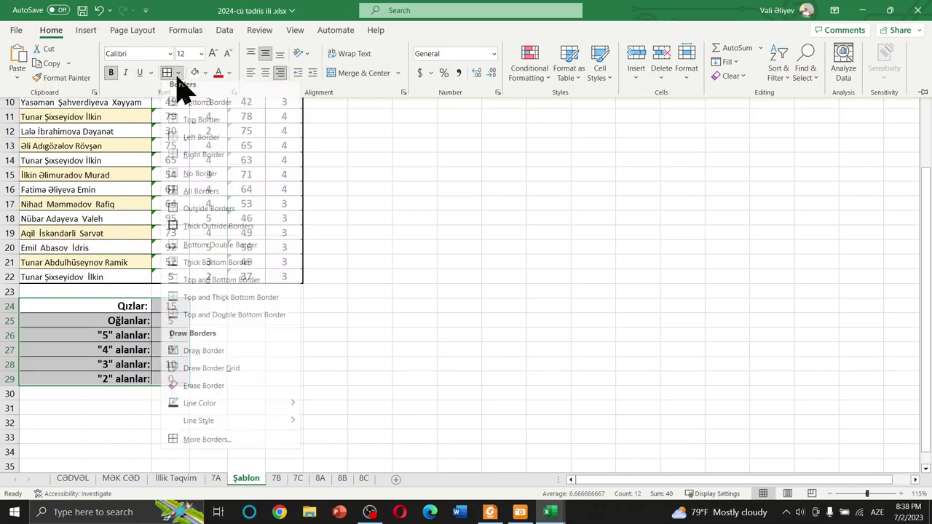
click(218, 231)
click(240, 405)
click(295, 379)
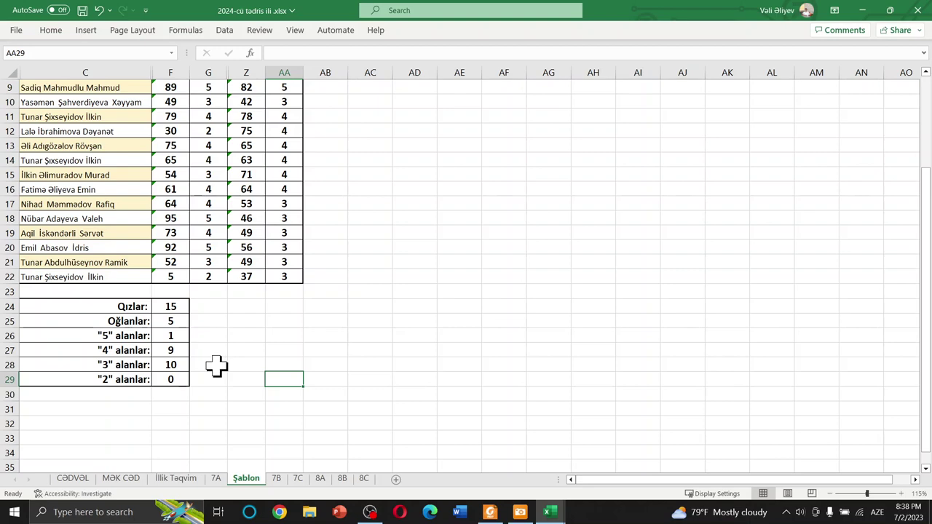
- Unhide columns H through Y so all KSQ, BSQ and half-year grades reappear
scroll(238, 198, down, 1)
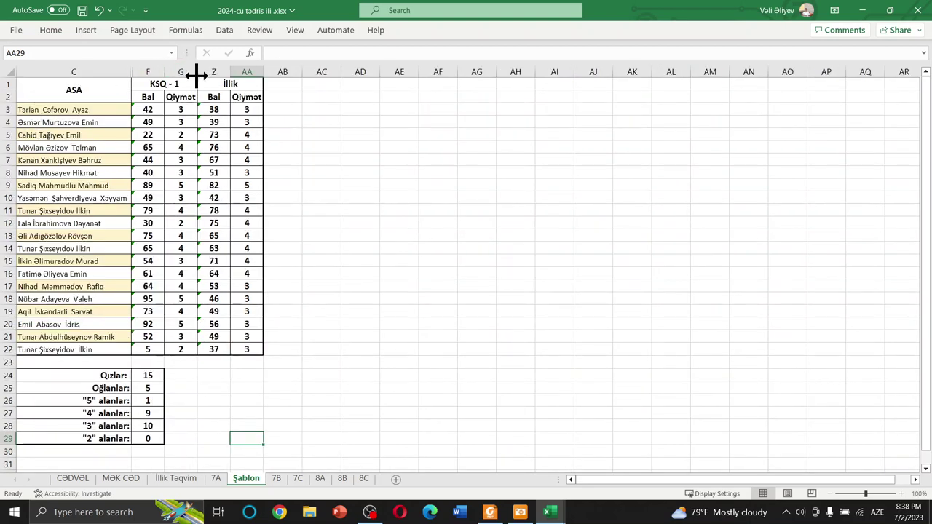
drag(187, 64, 209, 60)
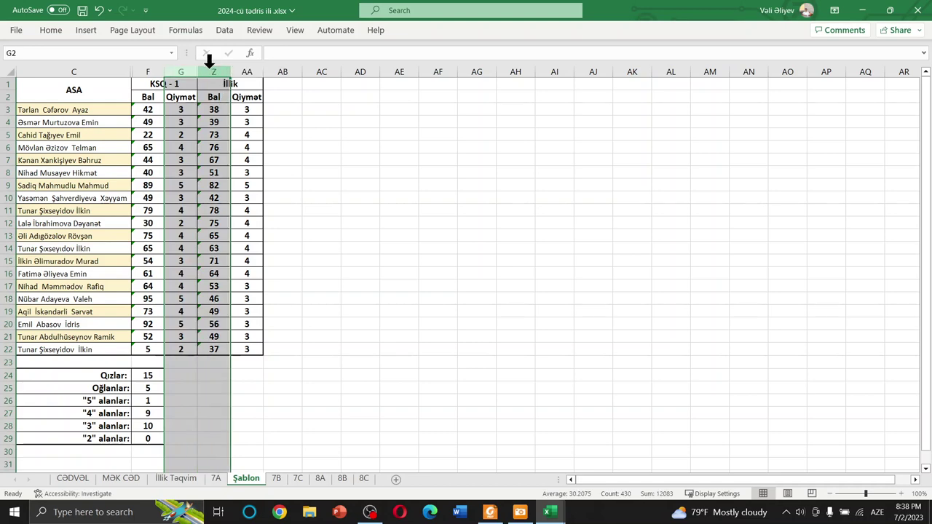
right_click(210, 60)
click(247, 298)
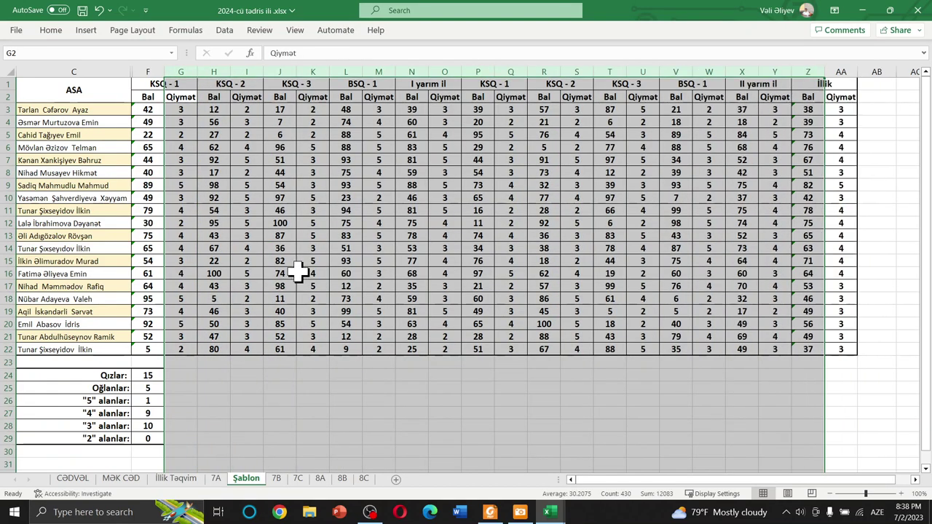
click(299, 271)
click(246, 428)
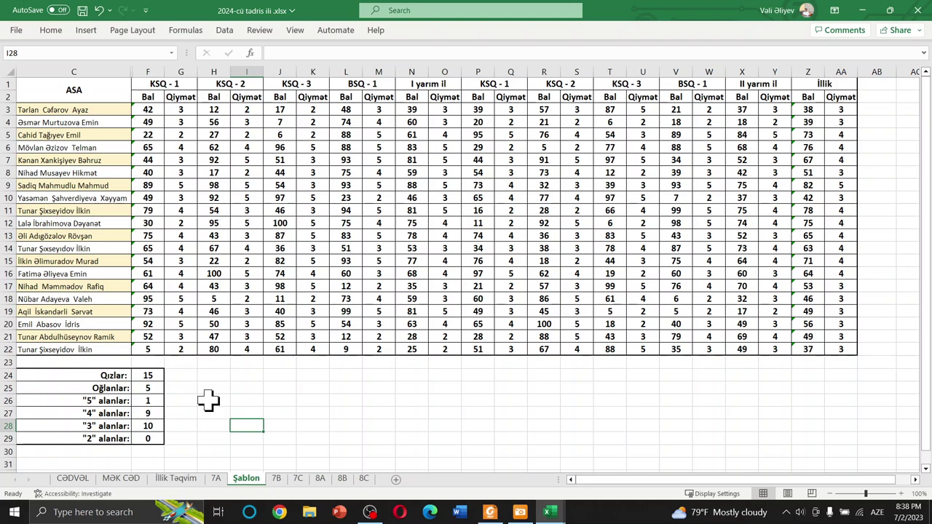
click(139, 439)
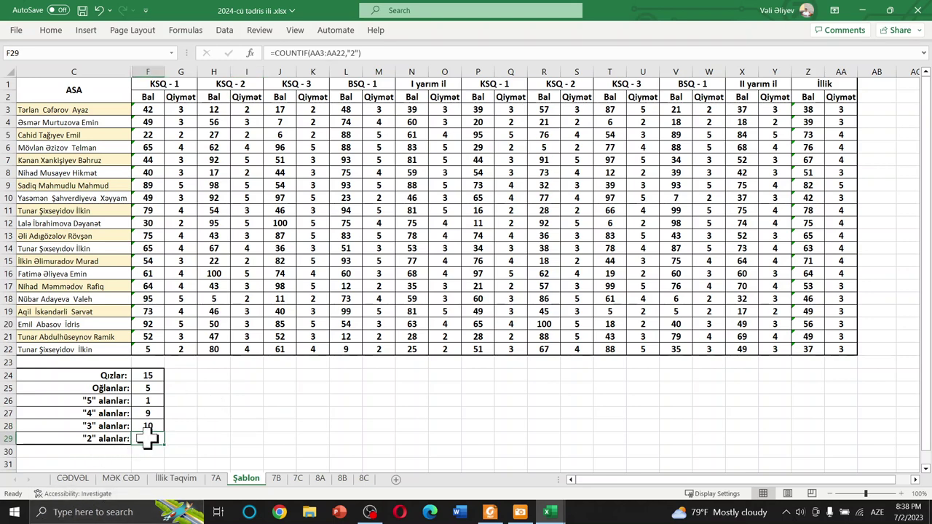
- Re-enter the F29 formula to regenerate the random scores until grades 5–2 count 0, 6, 11, 3
double_click(147, 439)
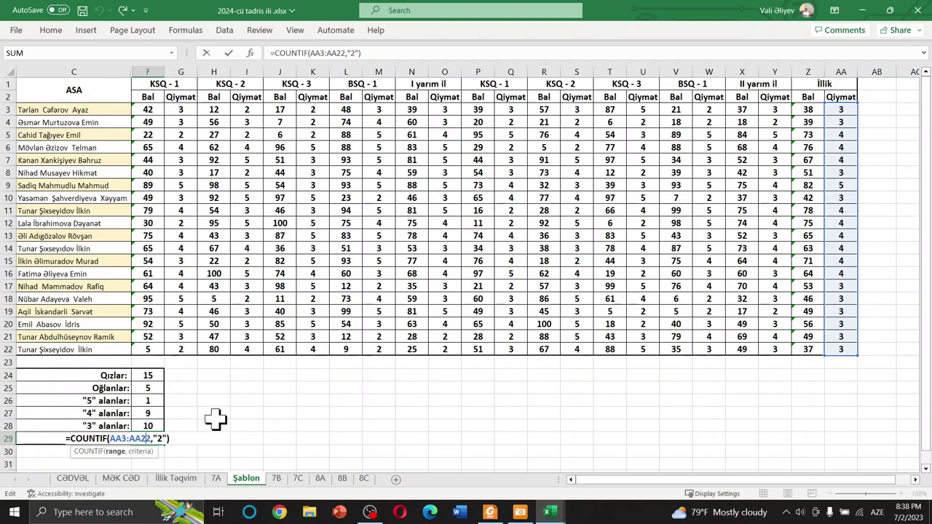
key(Return)
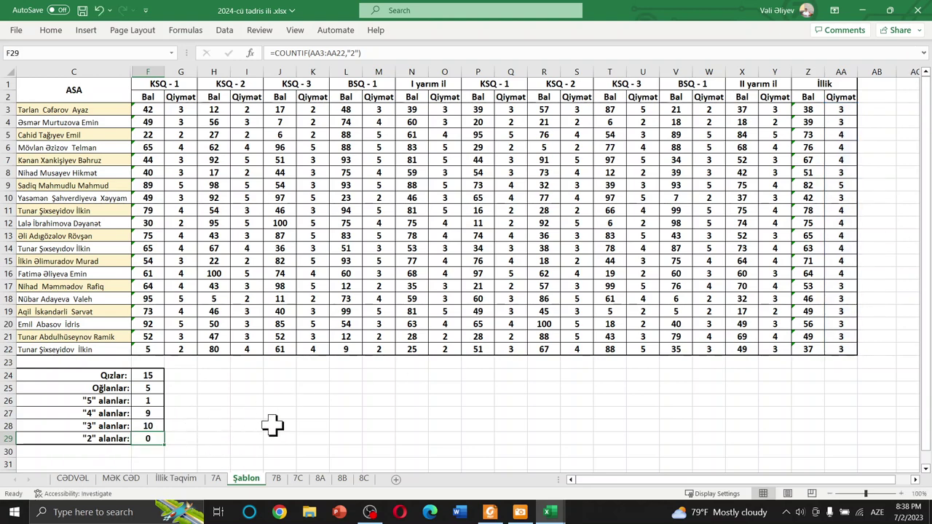
click(272, 426)
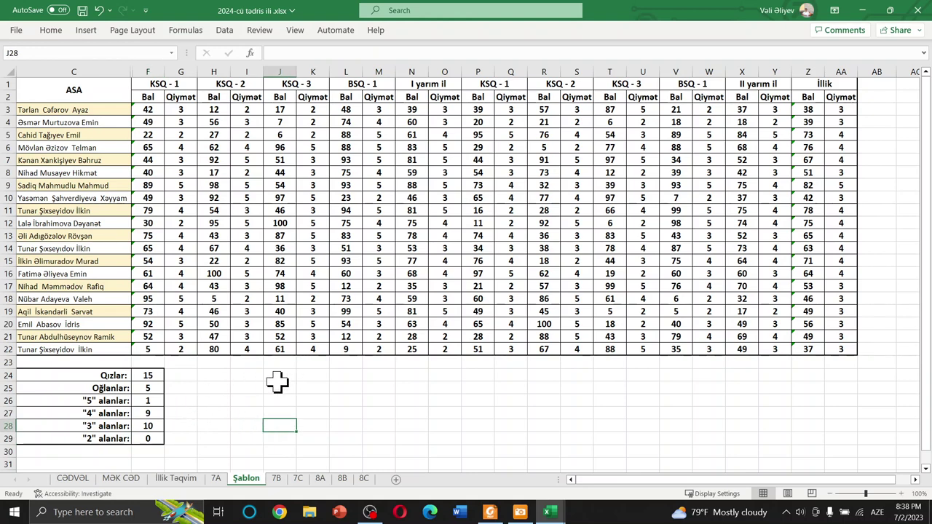
click(348, 375)
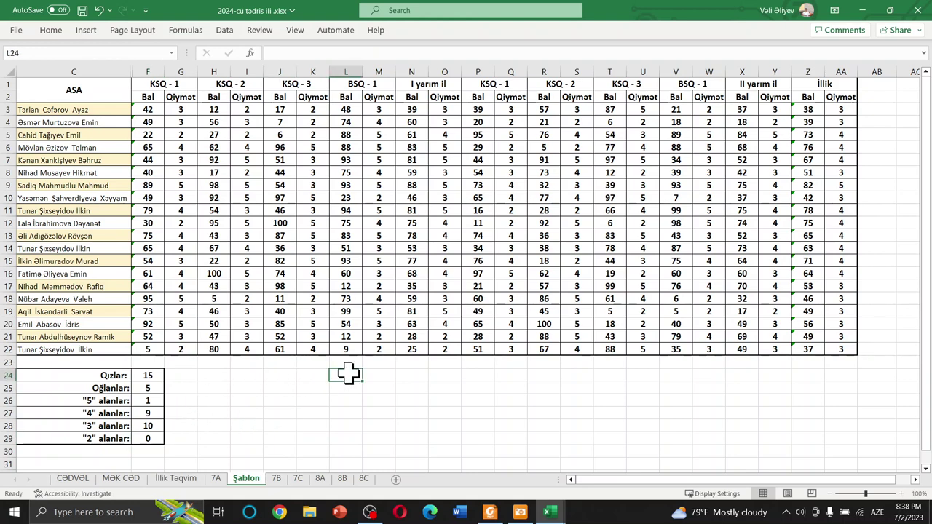
double_click(143, 438)
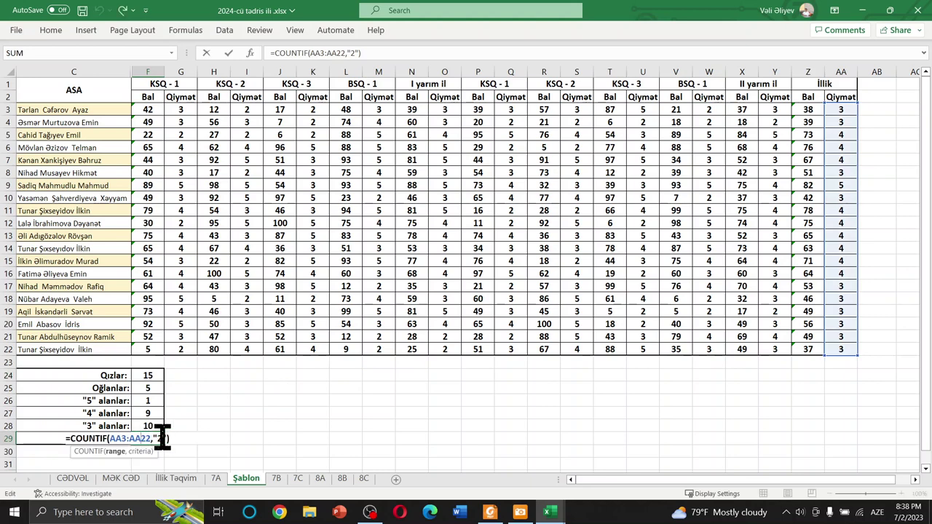
click(409, 363)
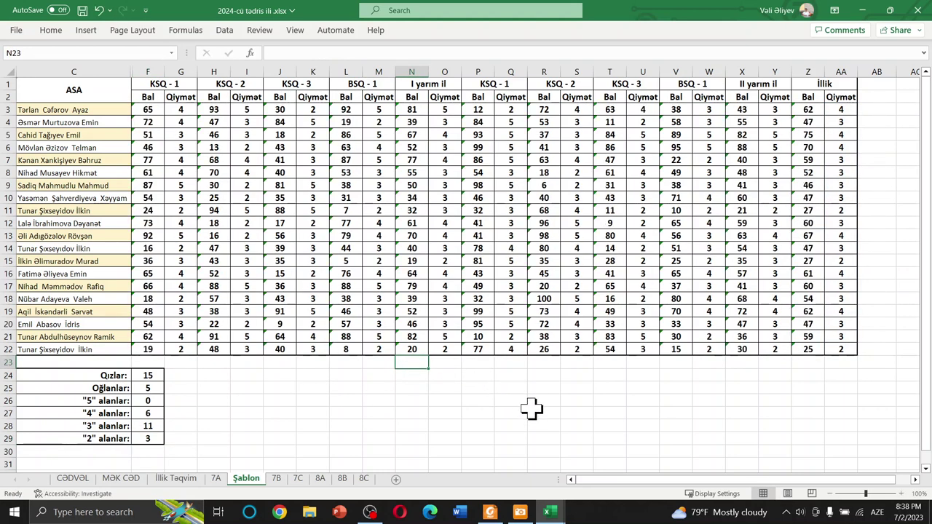
click(156, 438)
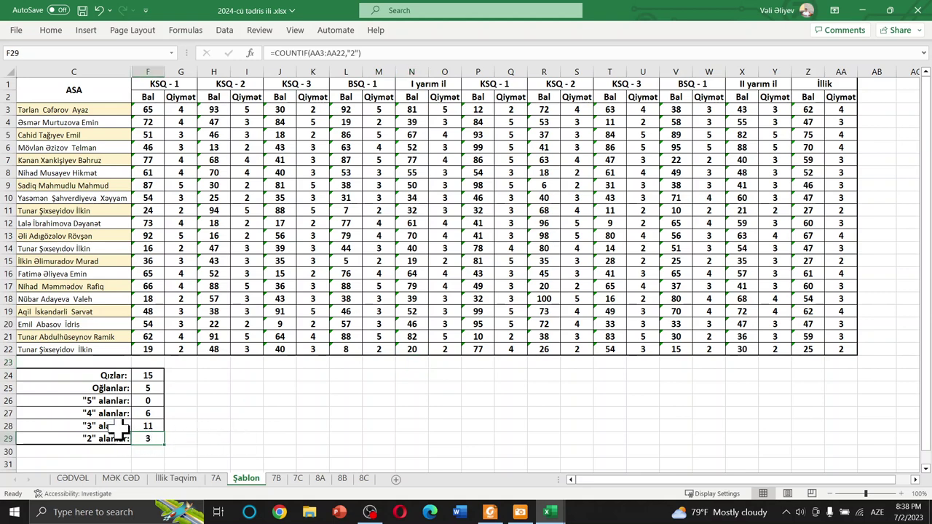
double_click(146, 437)
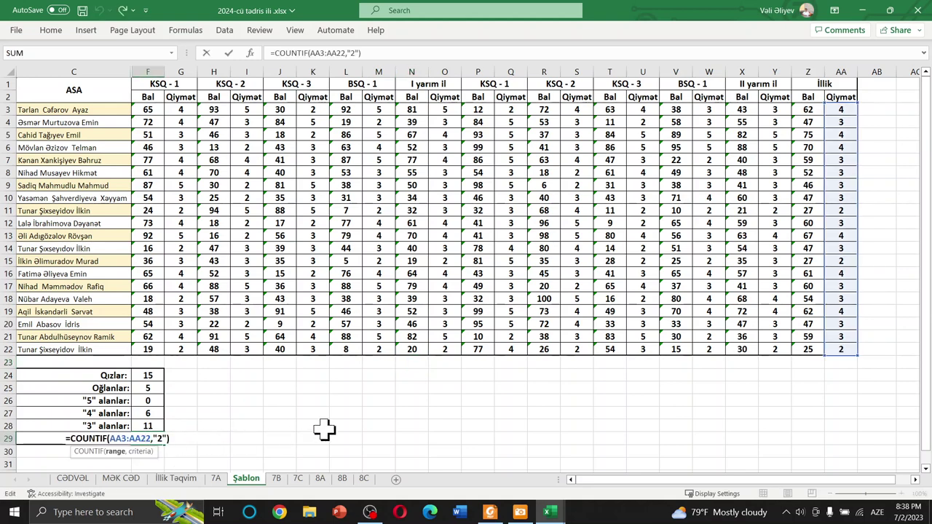
key(Escape)
click(211, 424)
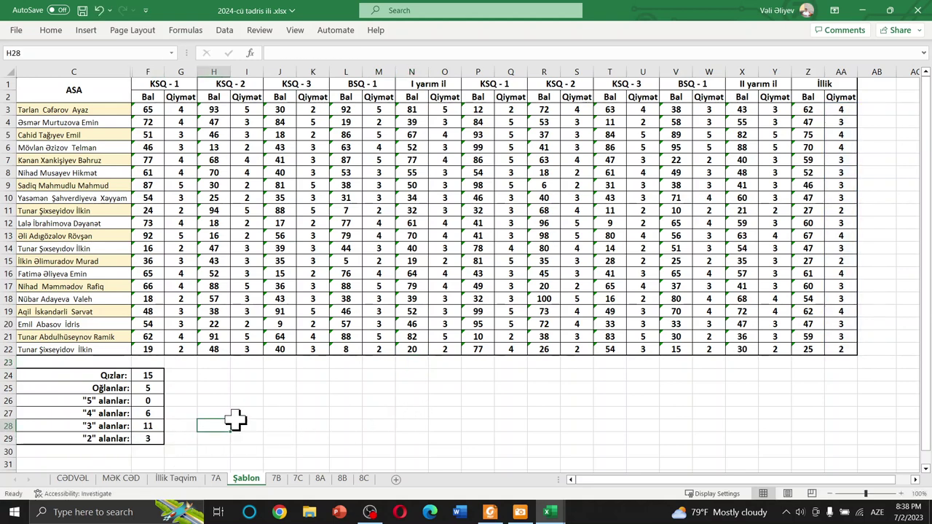